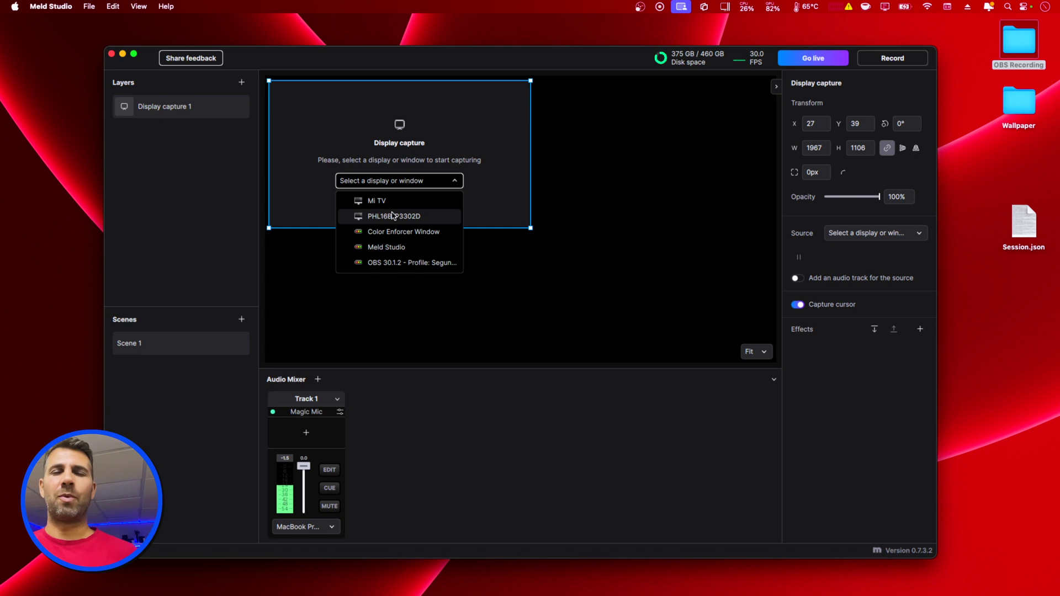
# Set the display capture to the Mi TV display and fit it to the canvas
pyautogui.click(390, 206)
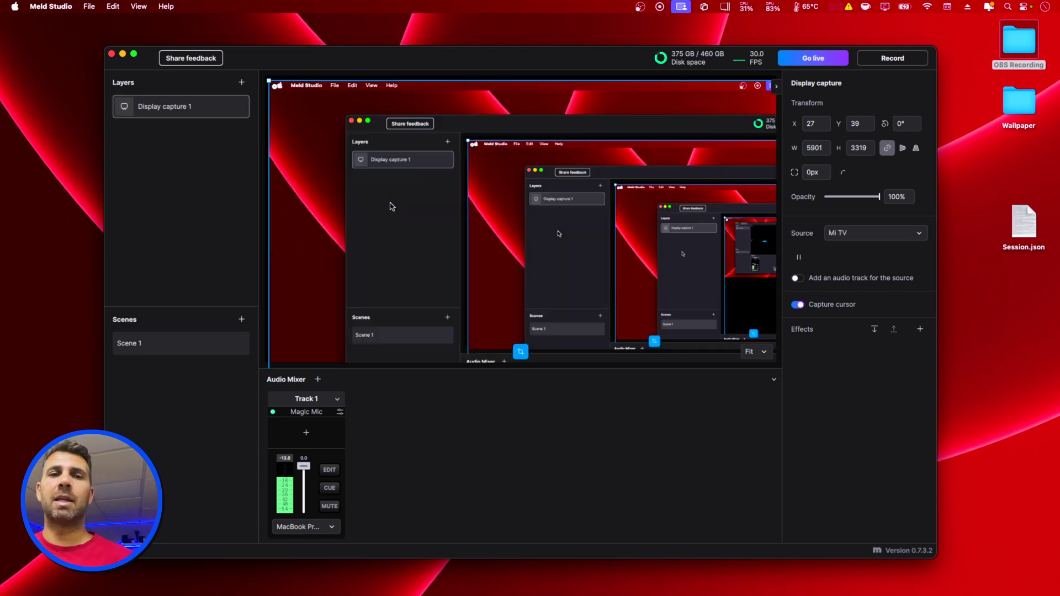
pyautogui.rightClick(381, 175)
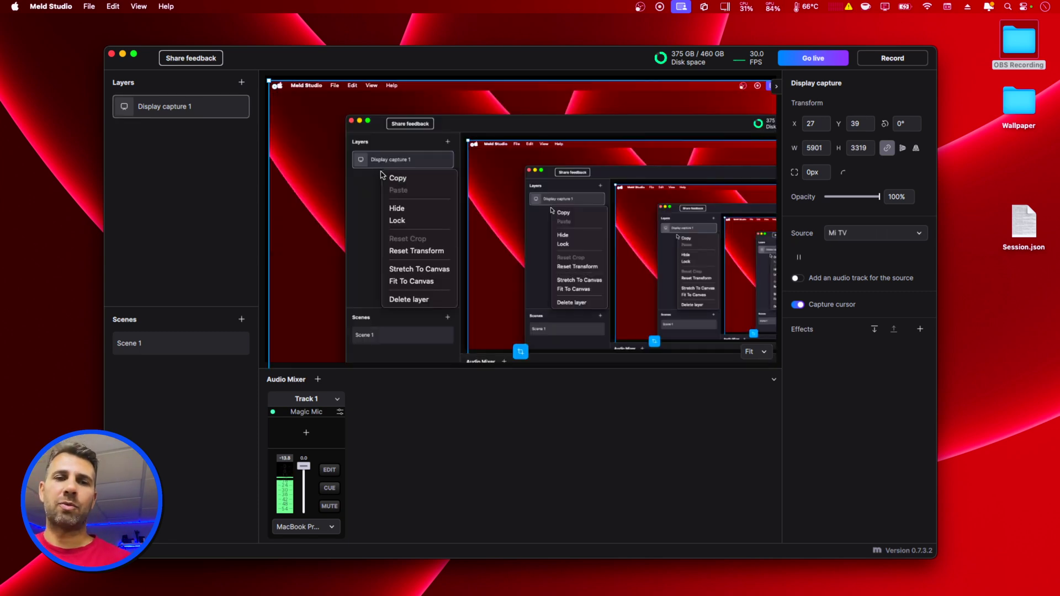
pyautogui.click(418, 281)
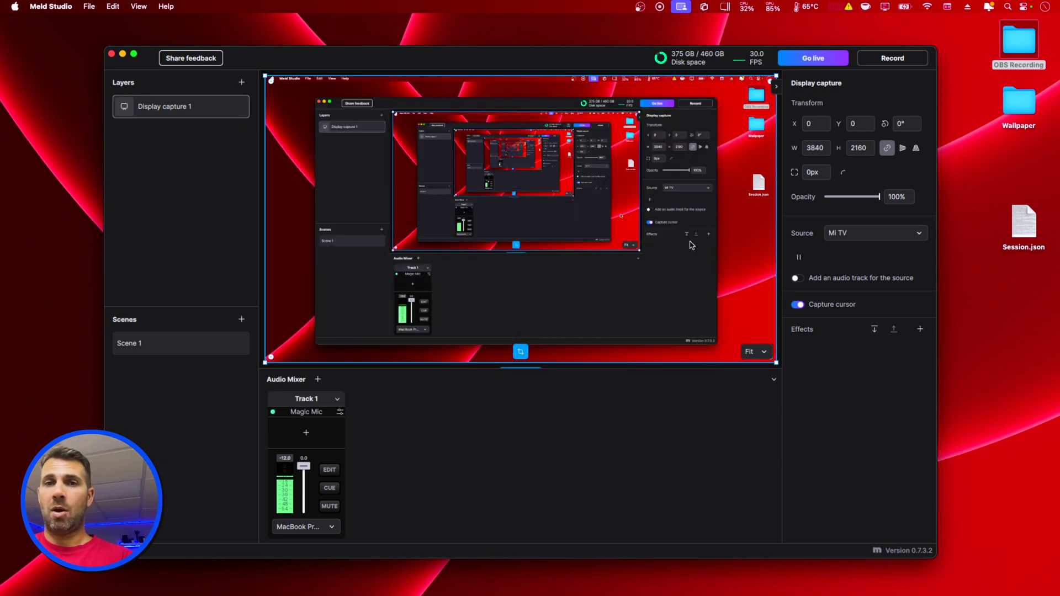
# Switch the display capture's source to PHL16B1P3302D and back to Mi TV
pyautogui.click(889, 233)
pyautogui.click(779, 268)
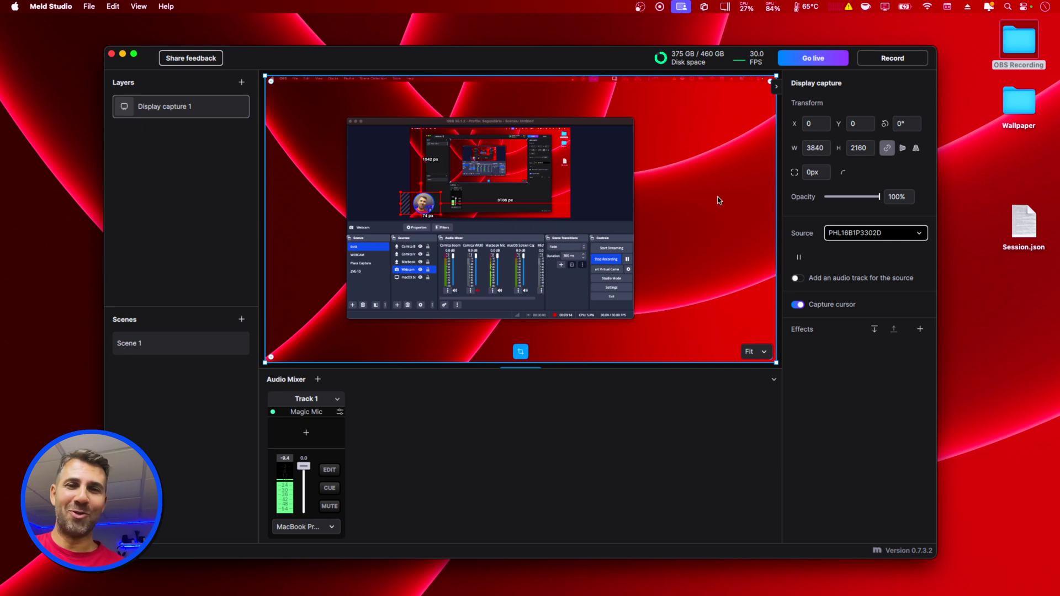
pyautogui.moveTo(593, 58); pyautogui.dragTo(574, 68)
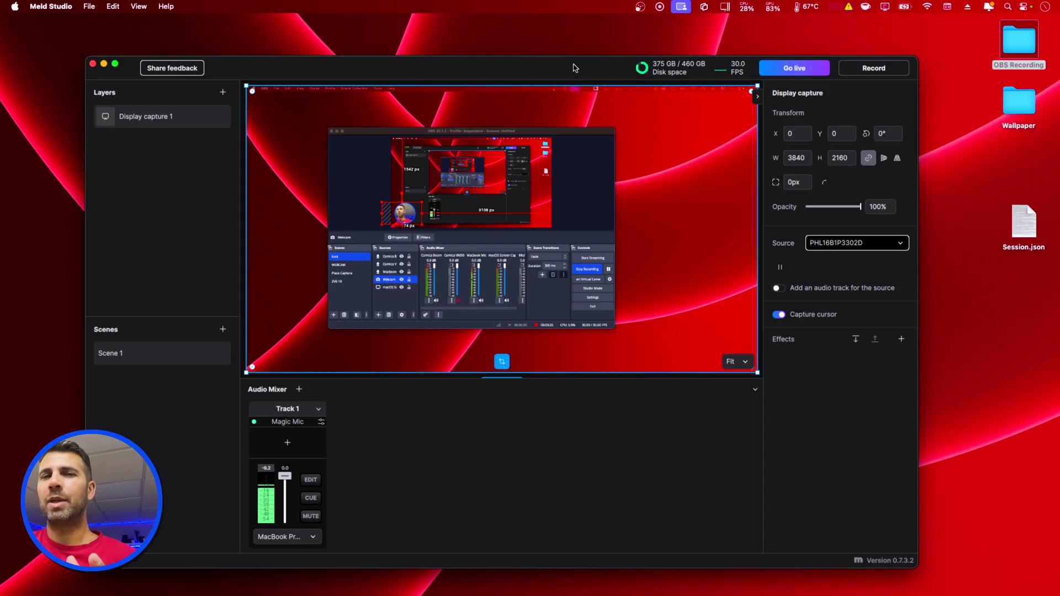
pyautogui.moveTo(574, 67); pyautogui.dragTo(614, 61)
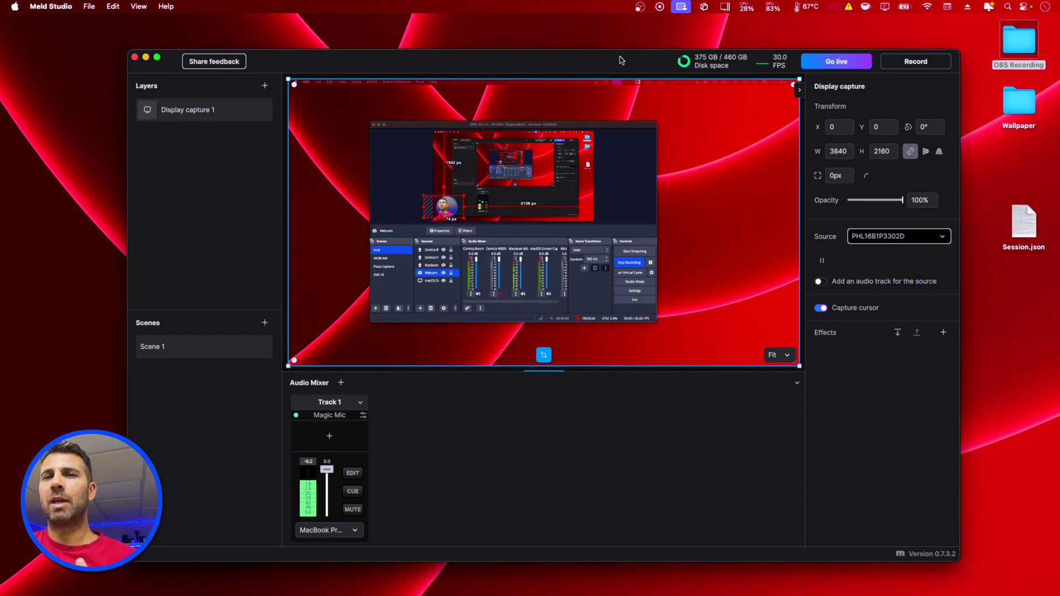
pyautogui.click(868, 238)
pyautogui.click(794, 255)
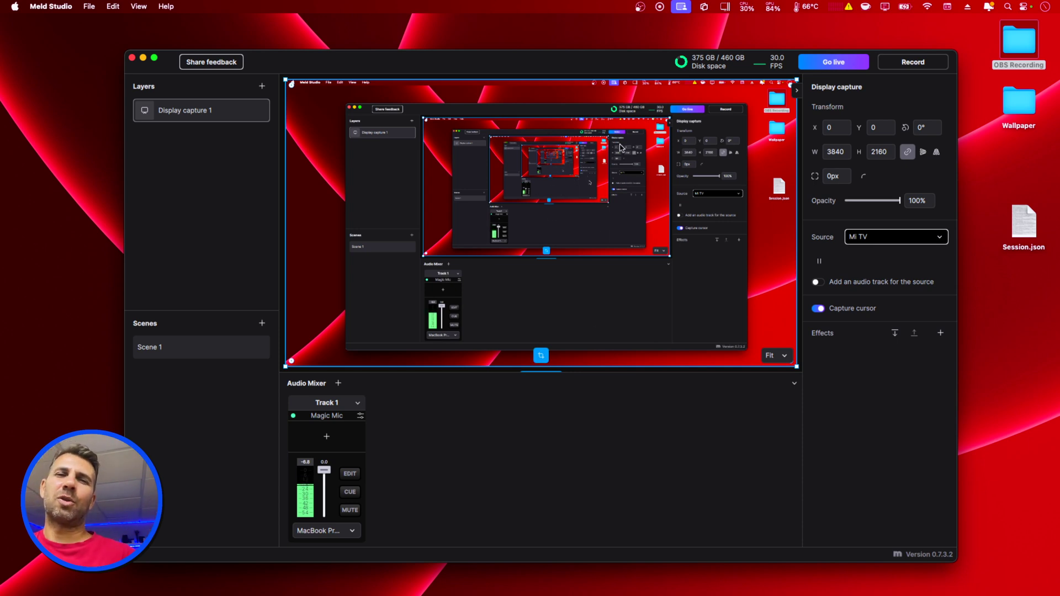
# Set the display capture's source to the PHL16B1P3302D display
pyautogui.click(873, 238)
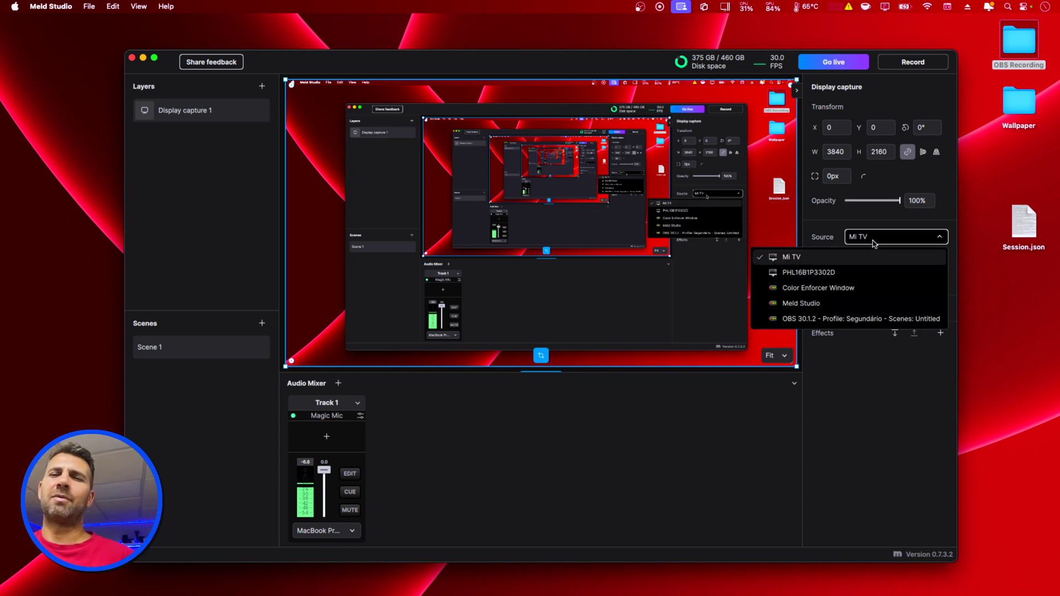
pyautogui.click(820, 274)
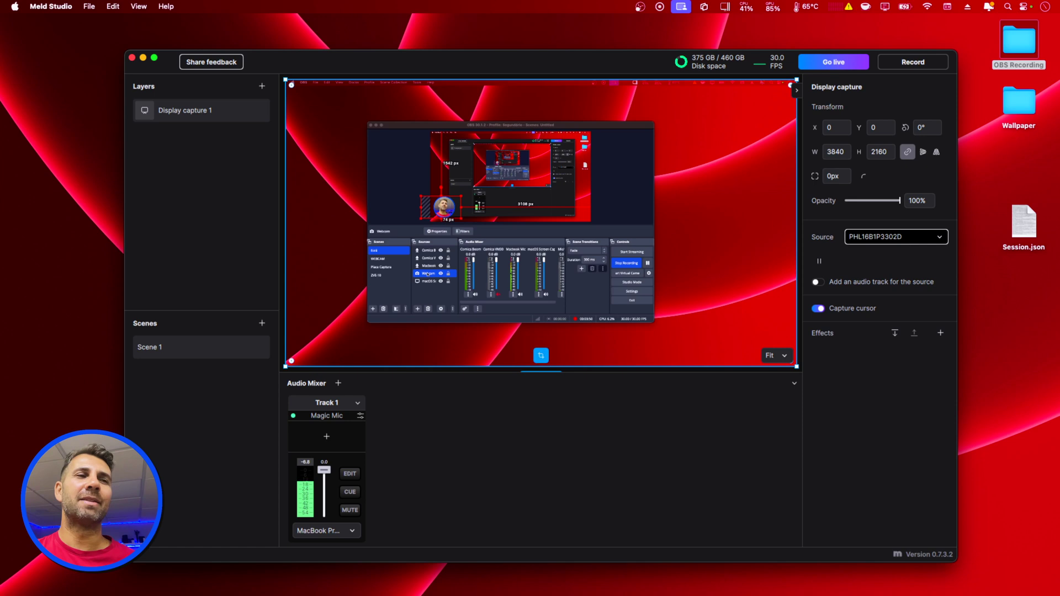
# Examine the webcam source's filters in OBS on the second display and close the filters window
pyautogui.click(468, 232)
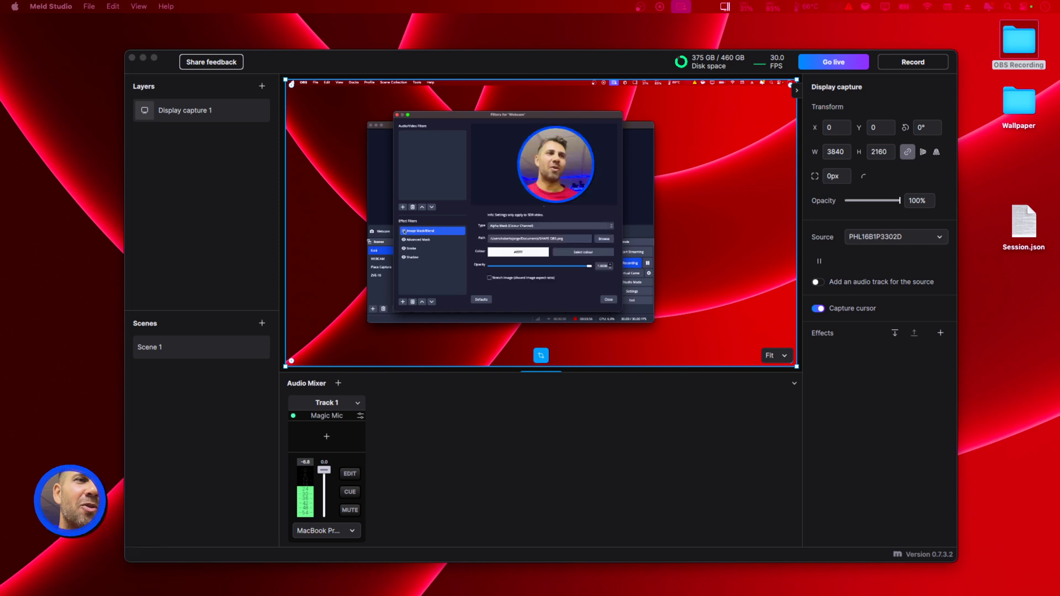
pyautogui.click(396, 115)
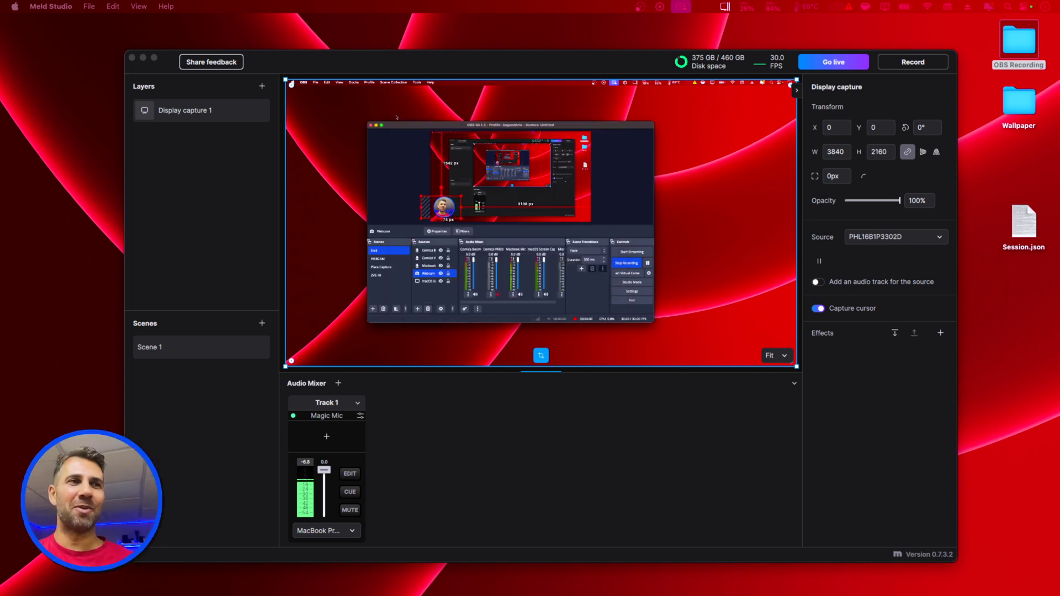
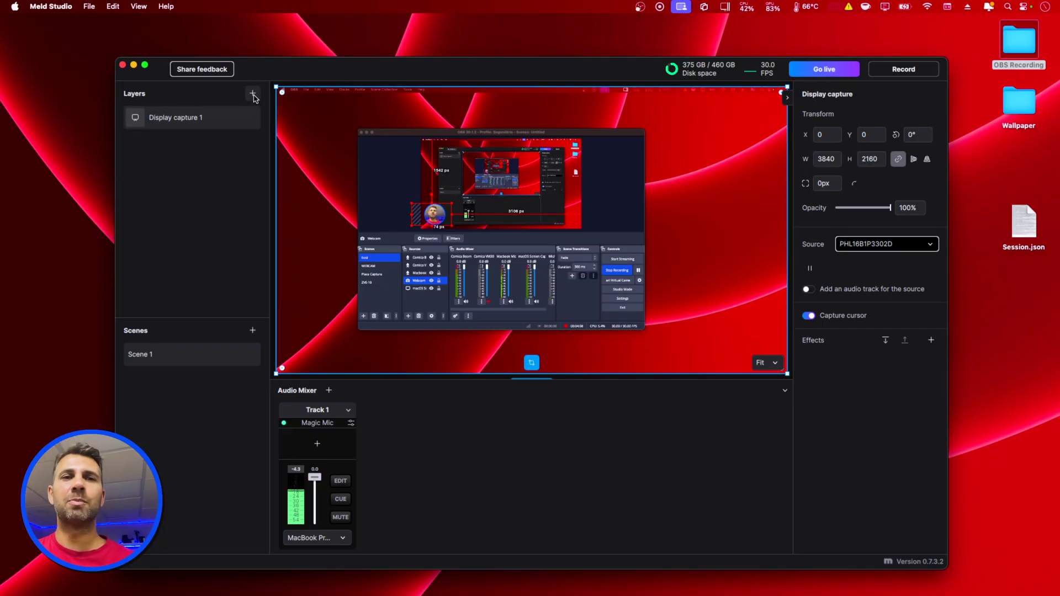
# Add uwp4511500.jpg as an image layer, enlarged to about 3952 × 3952 and positioned at about X -38, Y -878 to cover the canvas
pyautogui.click(252, 94)
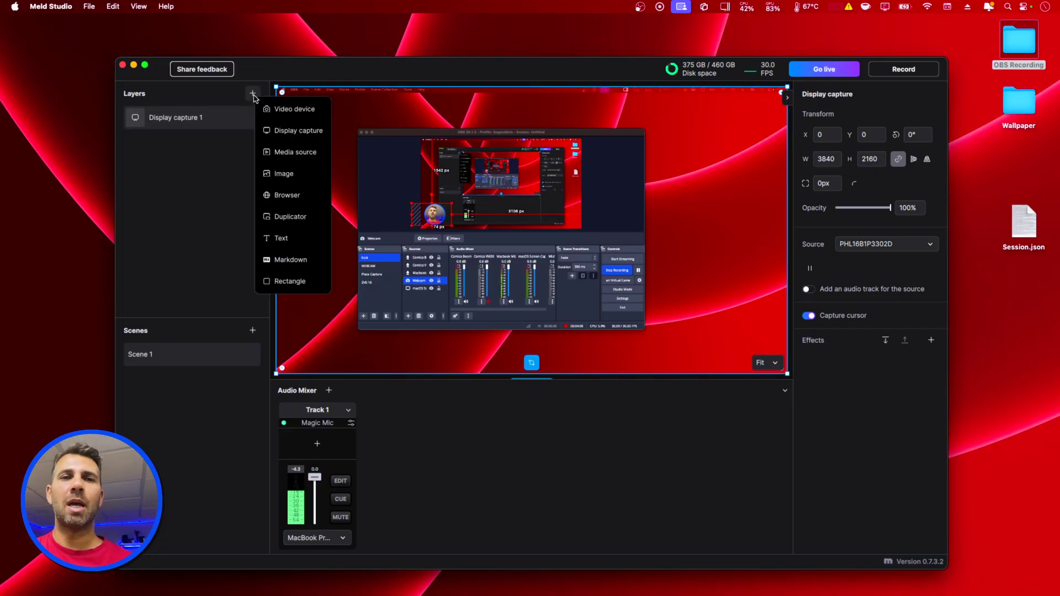
pyautogui.click(284, 172)
pyautogui.click(487, 260)
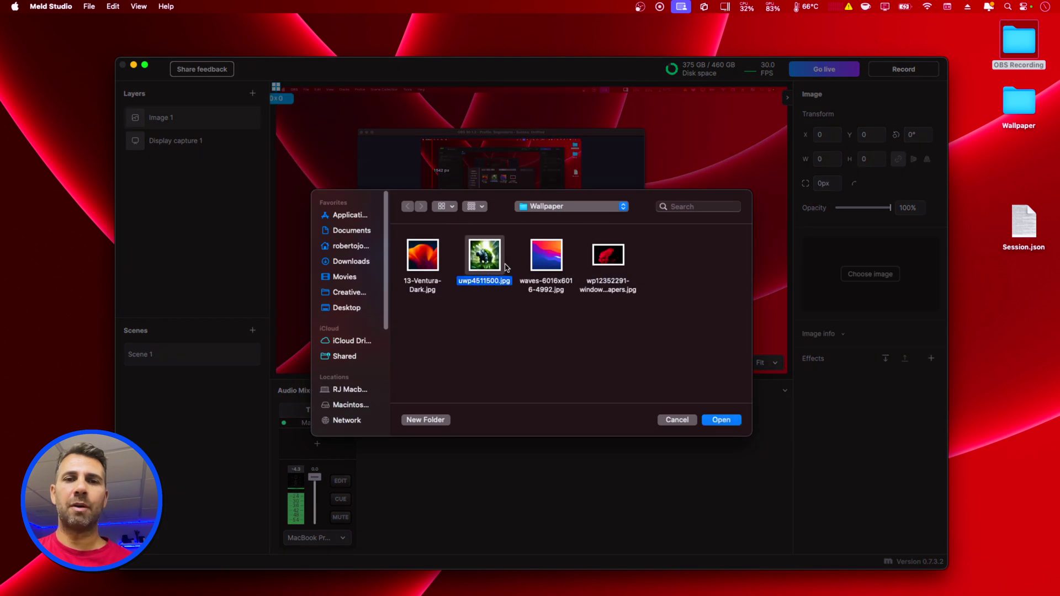
pyautogui.click(721, 421)
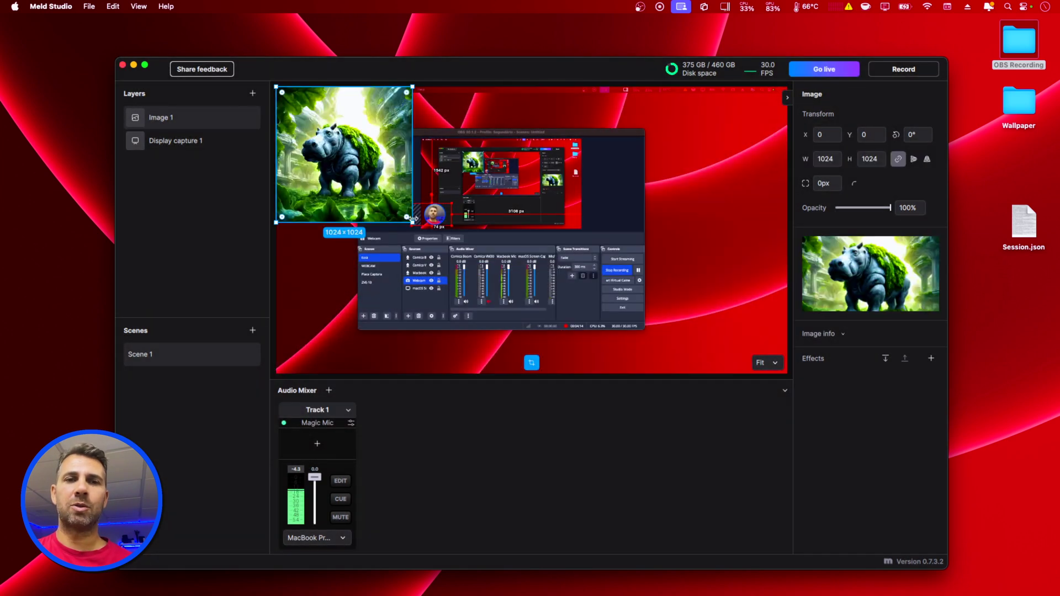
pyautogui.moveTo(411, 224); pyautogui.dragTo(807, 399)
pyautogui.moveTo(619, 277); pyautogui.dragTo(615, 164)
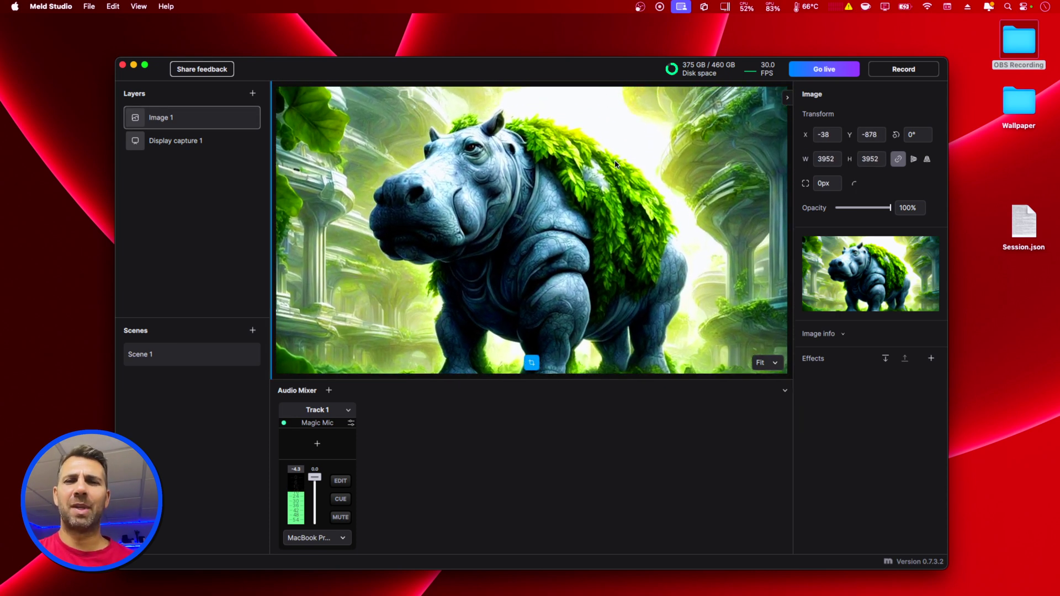
# Apply a Gaussian Blur of about 308% with repeated edge pixels to the image layer and move it below the display capture
pyautogui.click(931, 358)
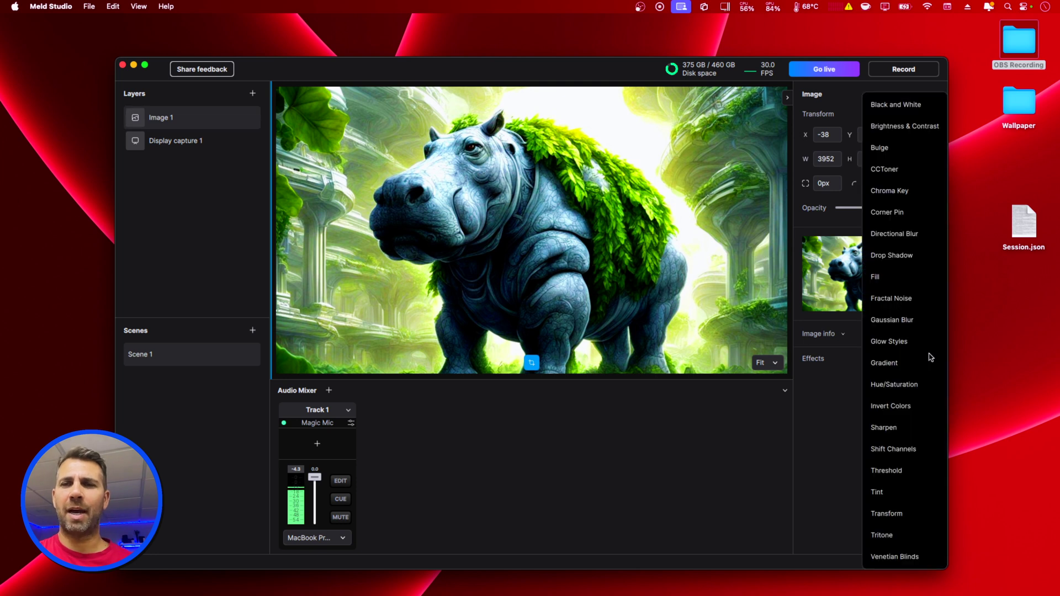
pyautogui.click(894, 321)
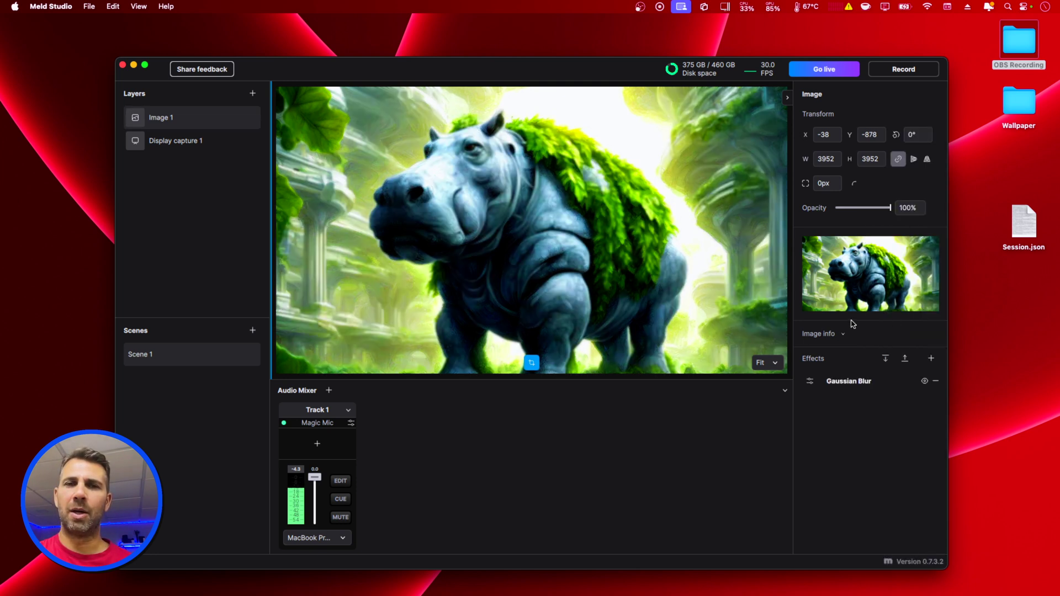
pyautogui.click(810, 381)
pyautogui.moveTo(718, 407); pyautogui.dragTo(739, 407)
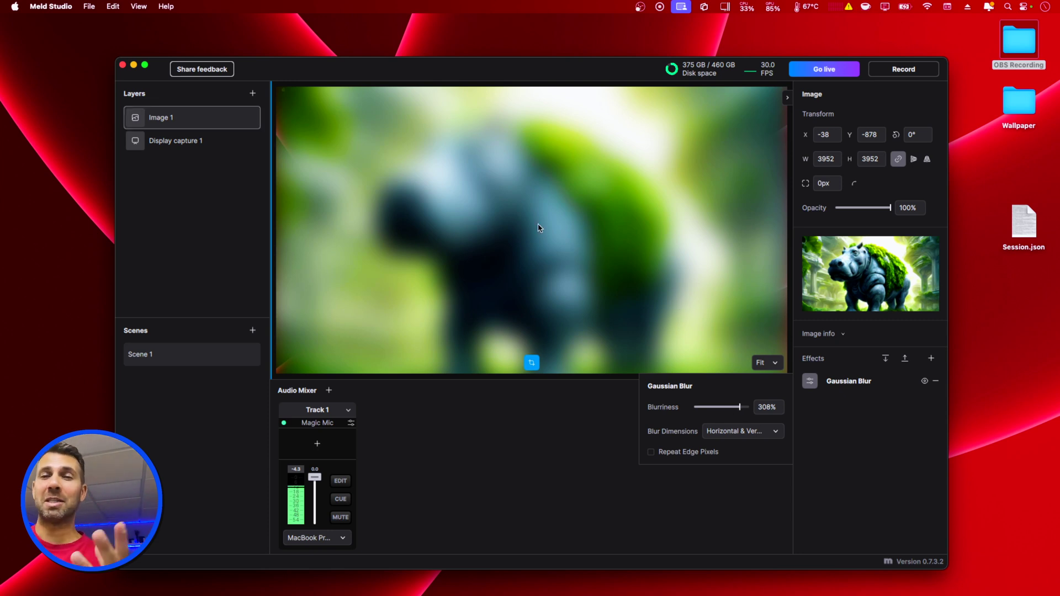
pyautogui.click(652, 453)
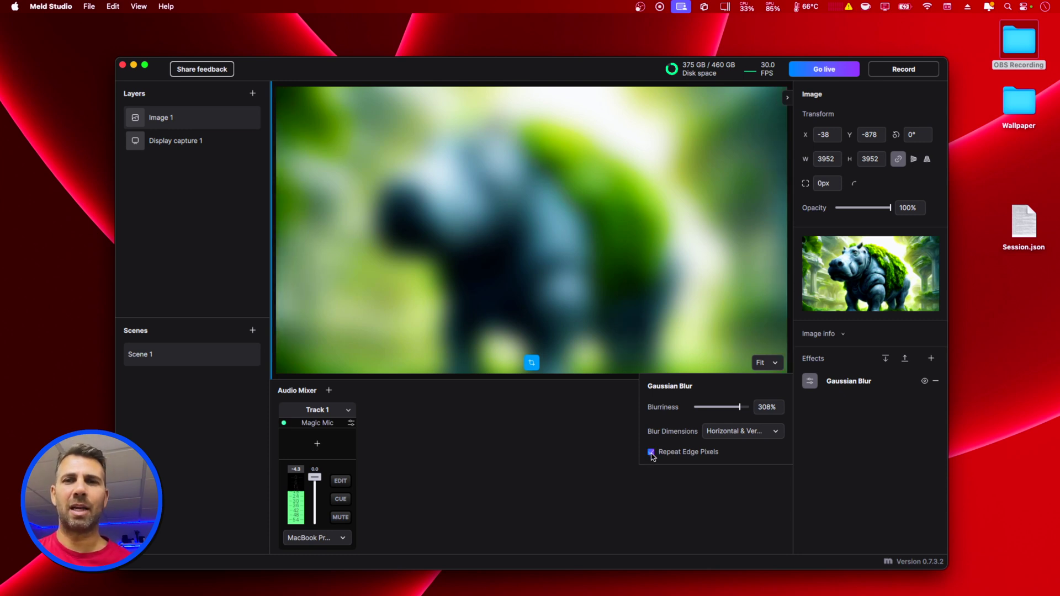
pyautogui.moveTo(194, 118); pyautogui.dragTo(197, 159)
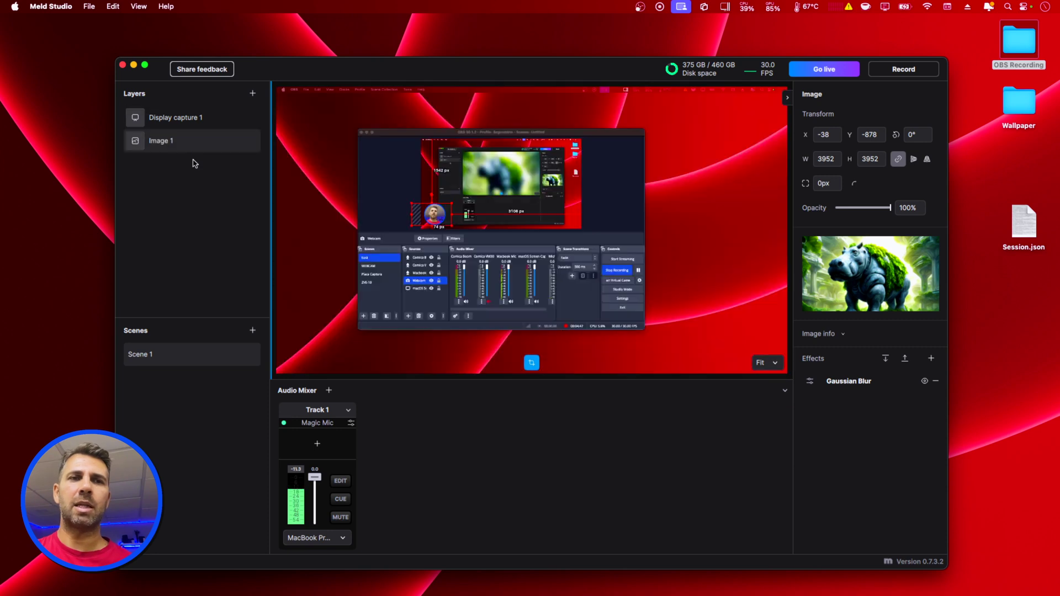
# Shrink the display capture to about 3475 × 1955, centred over the background image, and round its corners to about 97 px
pyautogui.click(446, 183)
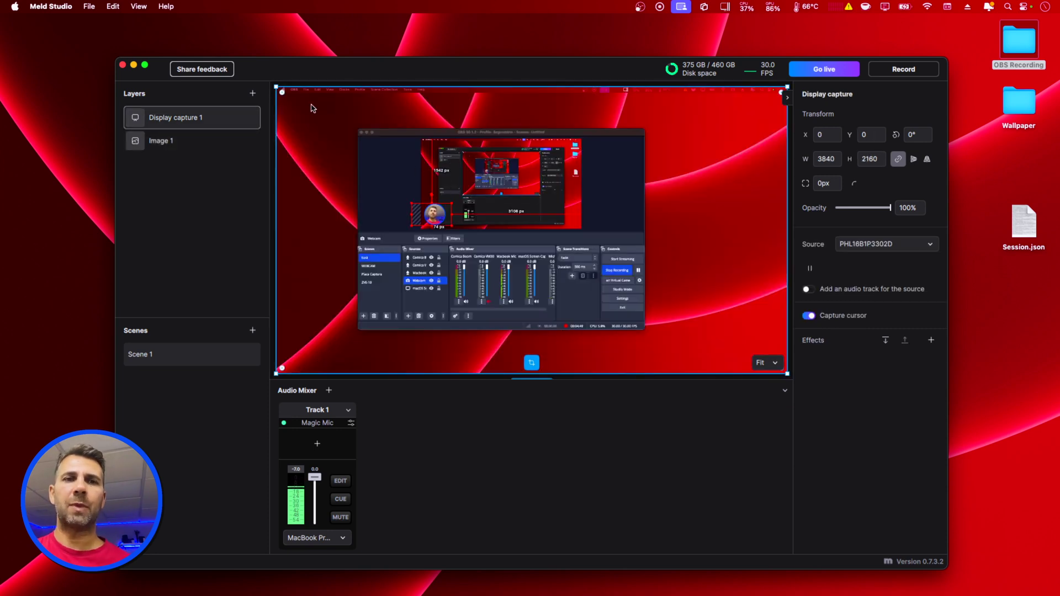
pyautogui.moveTo(275, 85); pyautogui.dragTo(301, 105)
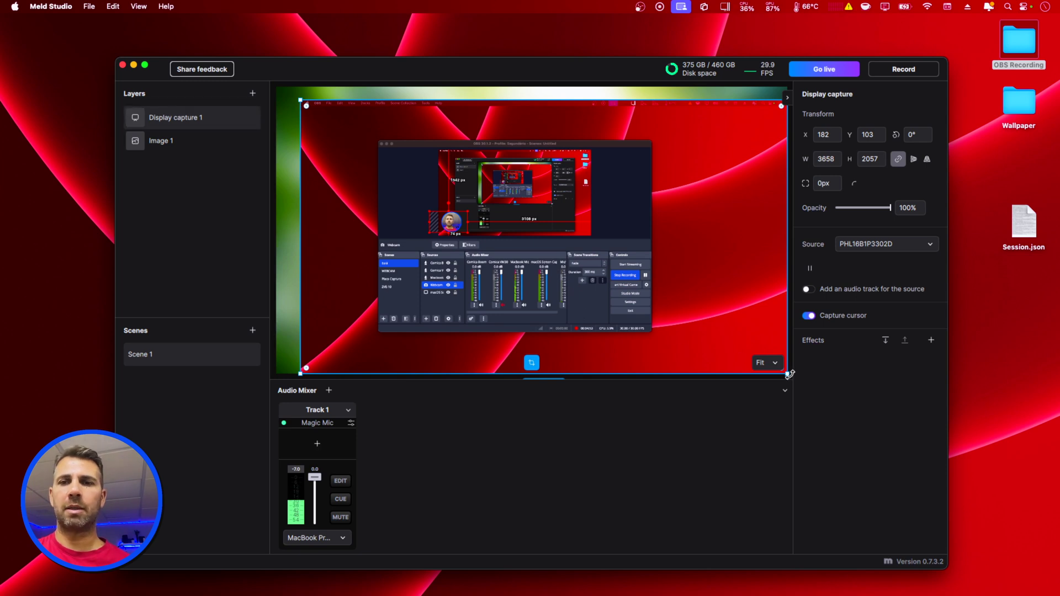
pyautogui.moveTo(787, 374); pyautogui.dragTo(764, 362)
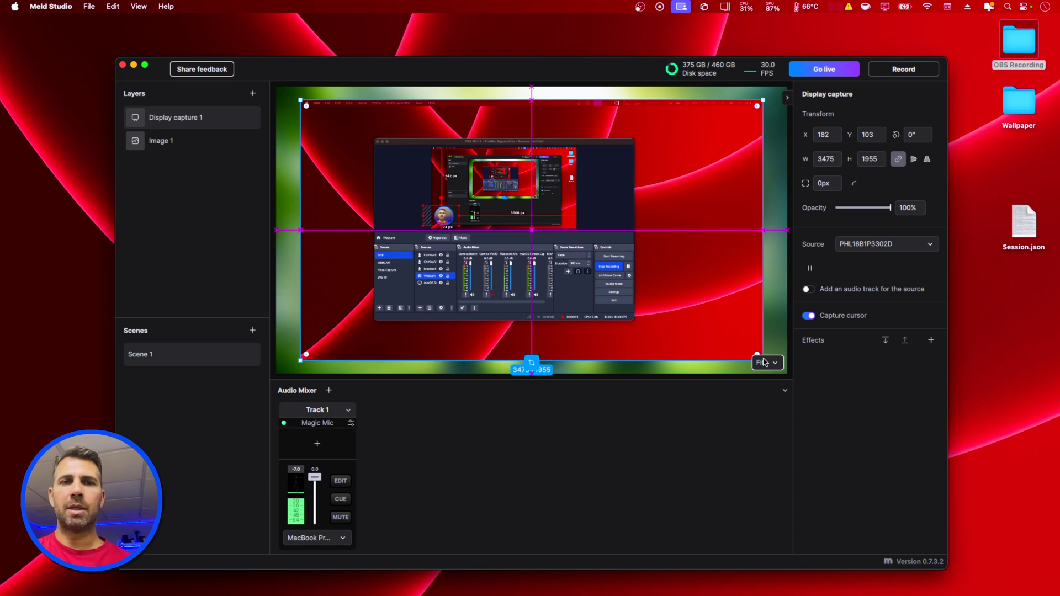
pyautogui.moveTo(764, 362); pyautogui.dragTo(764, 363)
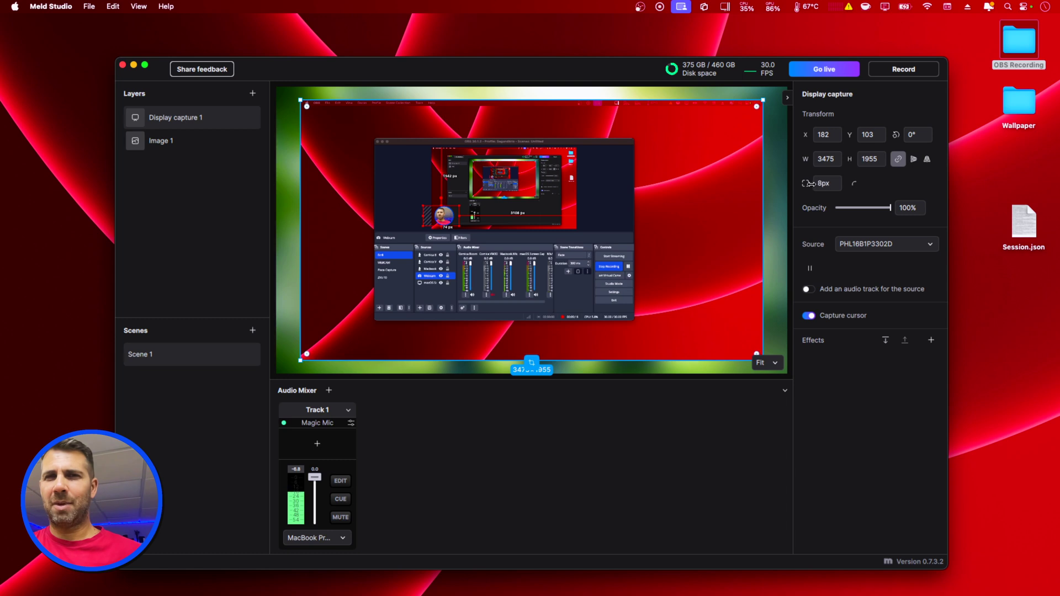
pyautogui.moveTo(809, 183); pyautogui.dragTo(454, 175)
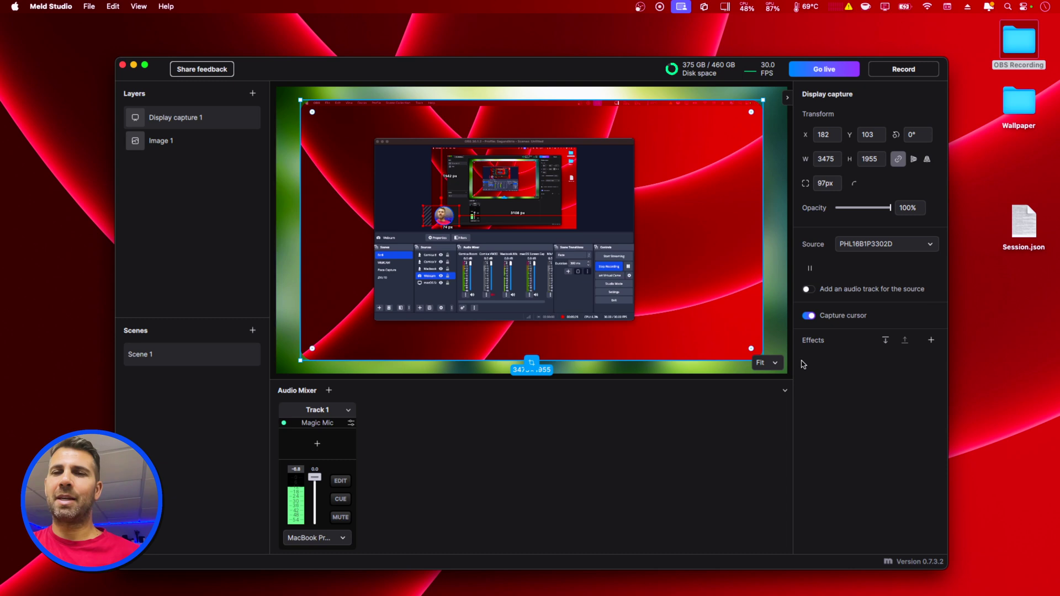
# Add a Drop Shadow effect to the display capture with distance 37, softness 21 and opacity 73%
pyautogui.click(931, 340)
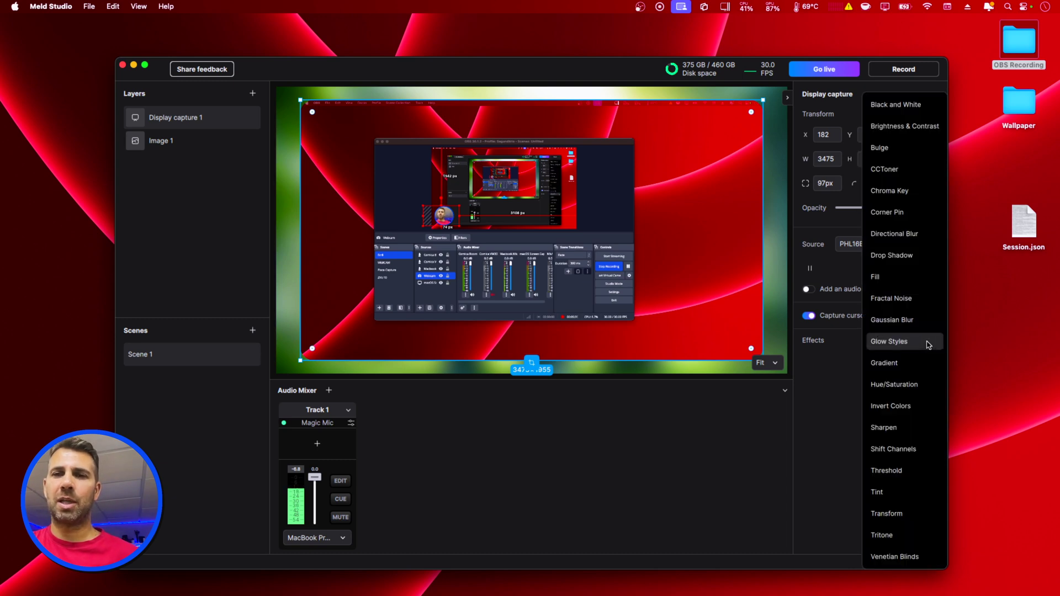
pyautogui.click(891, 256)
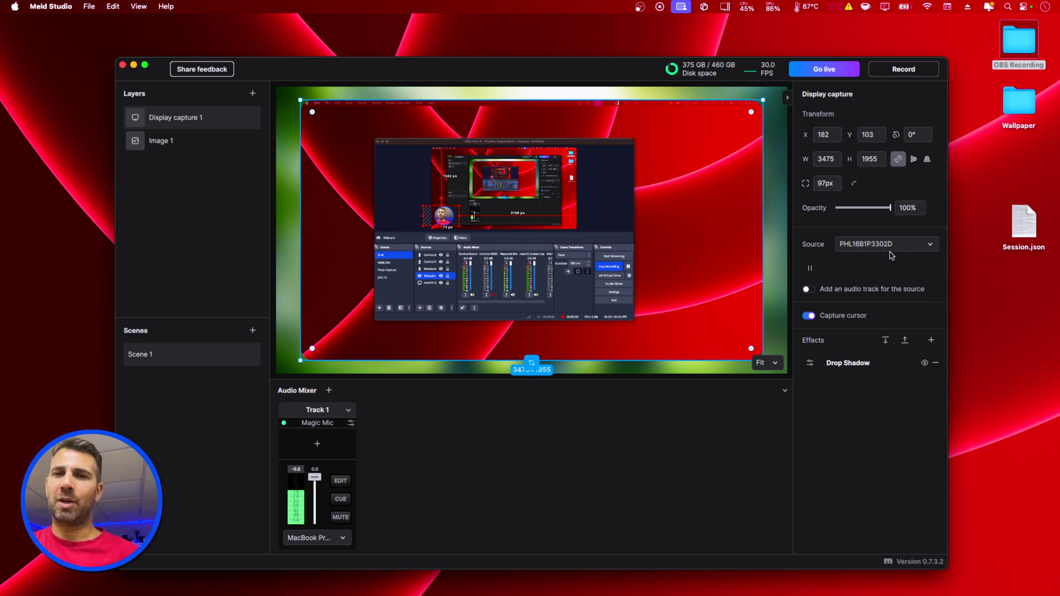
pyautogui.click(810, 363)
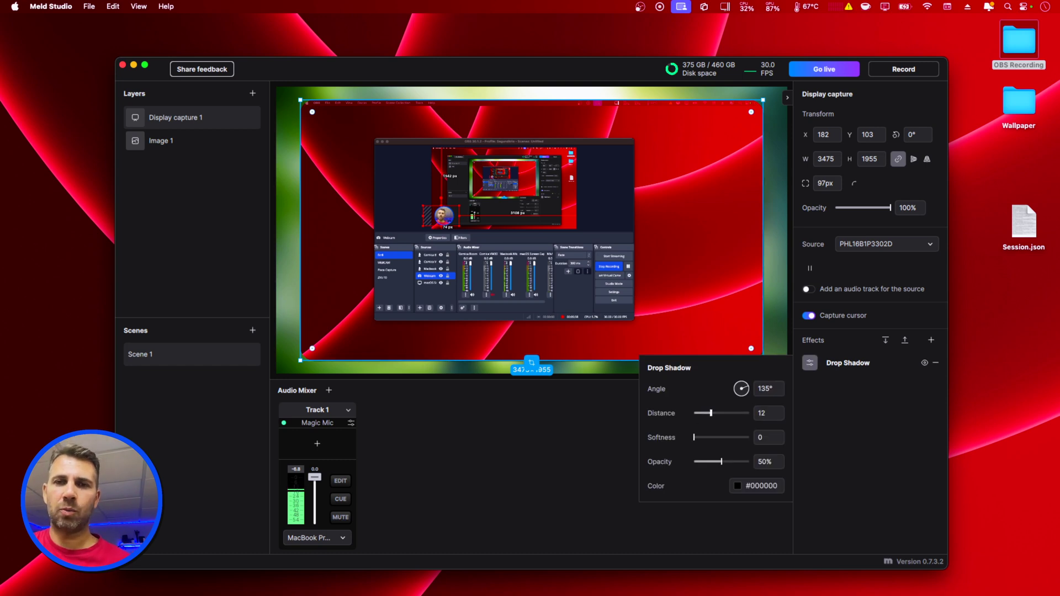
pyautogui.moveTo(709, 413); pyautogui.dragTo(719, 413)
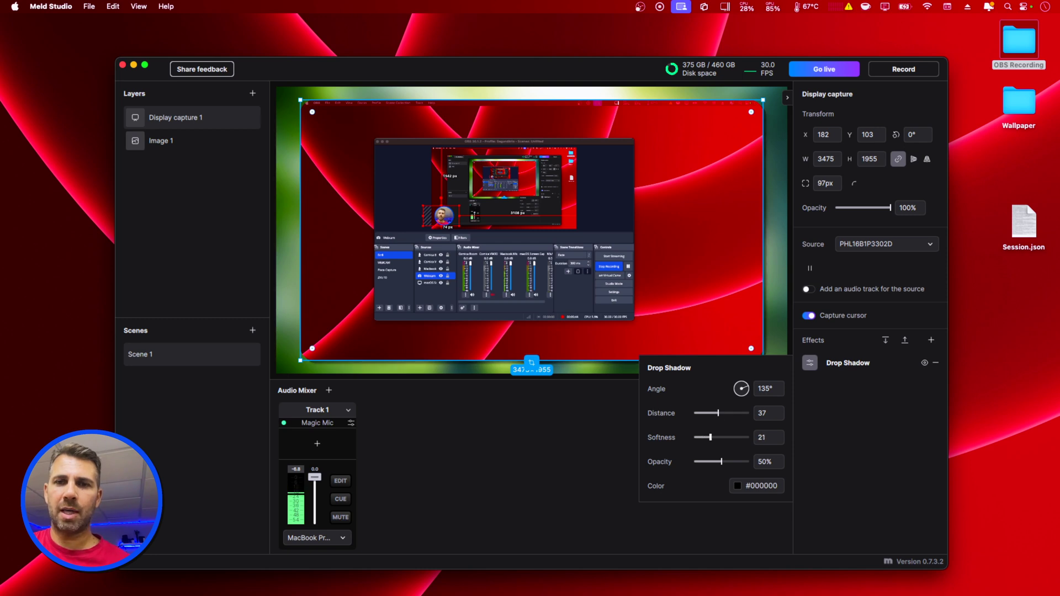
pyautogui.moveTo(724, 462); pyautogui.dragTo(733, 462)
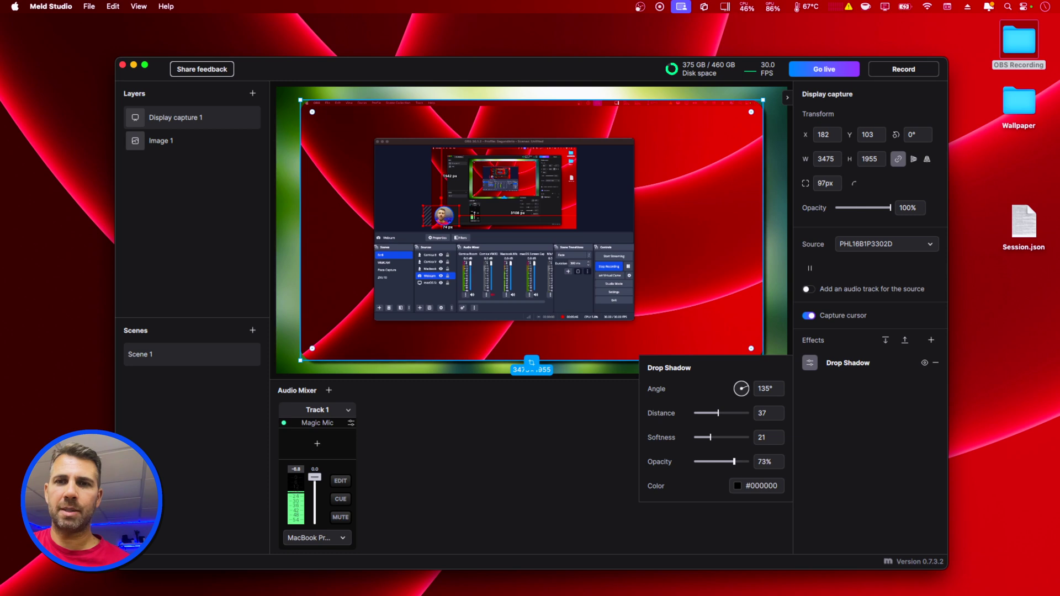
pyautogui.click(611, 448)
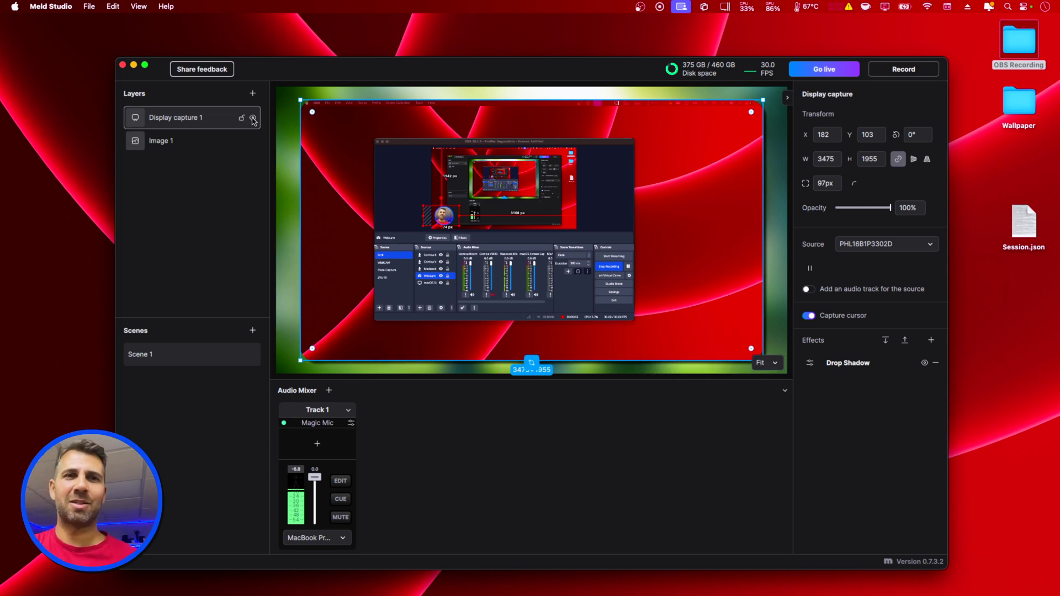
# Hide the display capture layer and show it again
pyautogui.click(253, 118)
pyautogui.click(253, 118)
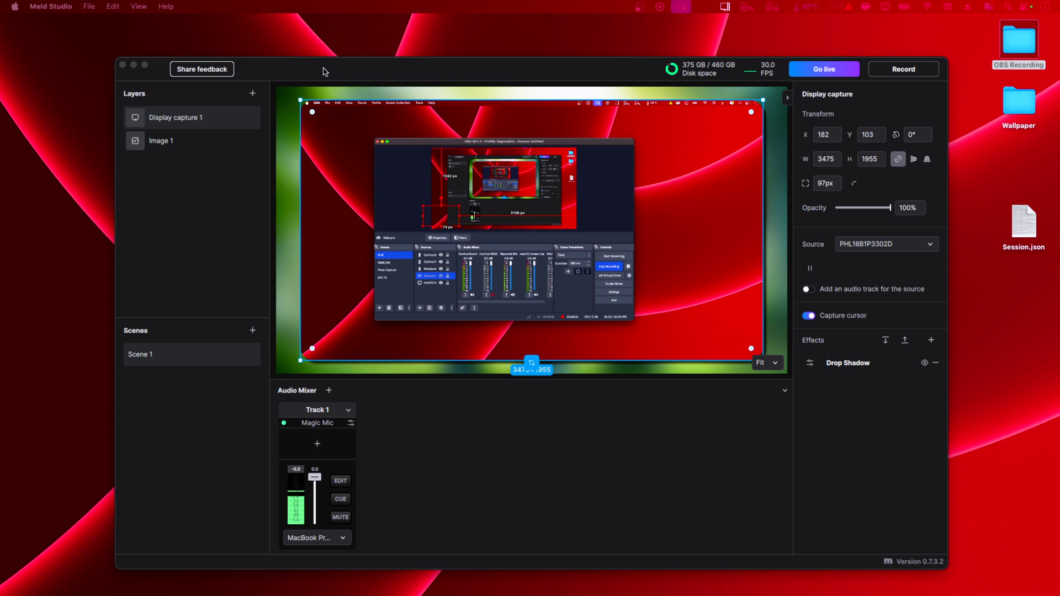
# Add waves-6016x6016-4992.jpg as a new image layer, enlarged to about 4180 × 4180 and shifted upward so it fills the canvas
pyautogui.moveTo(325, 72); pyautogui.dragTo(319, 70)
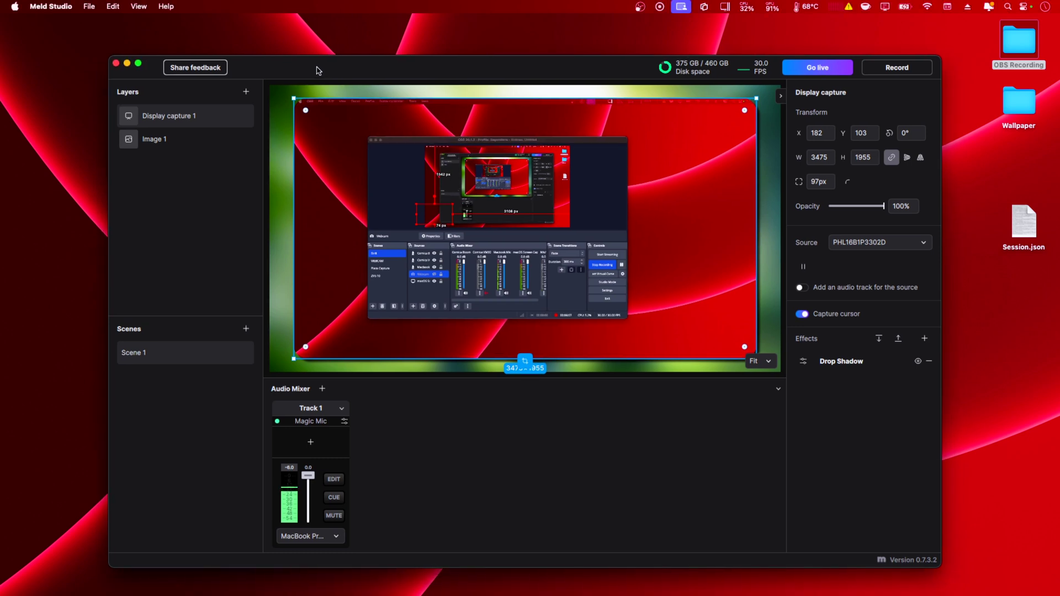
pyautogui.click(247, 92)
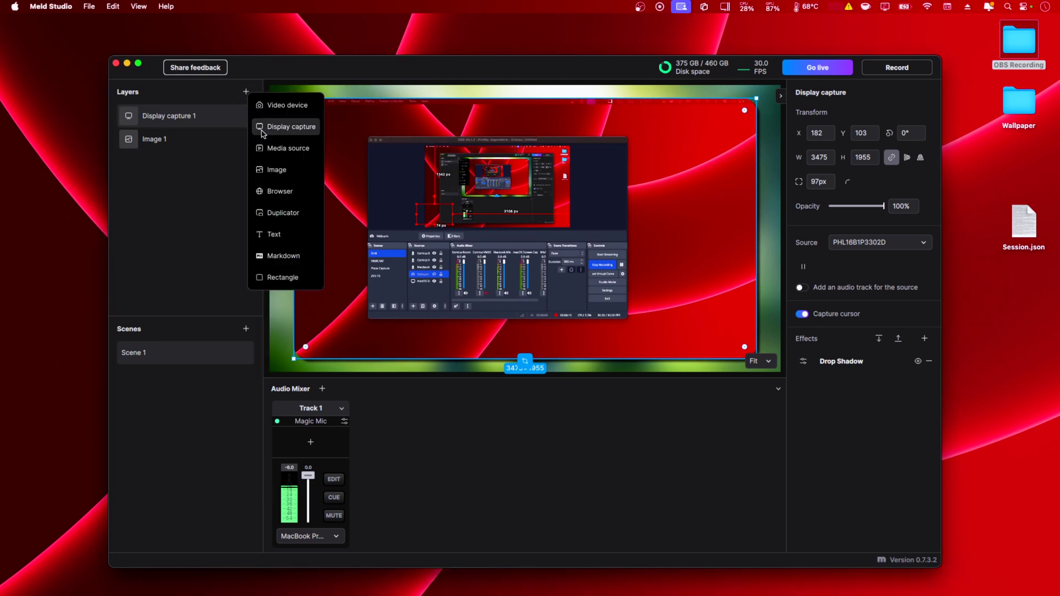
pyautogui.click(276, 170)
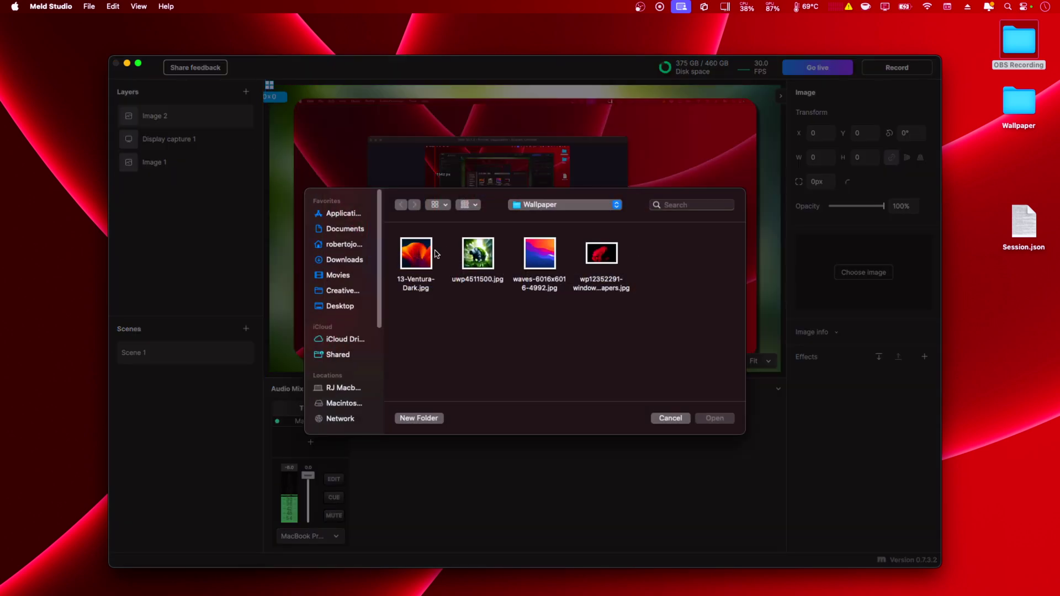
pyautogui.click(539, 252)
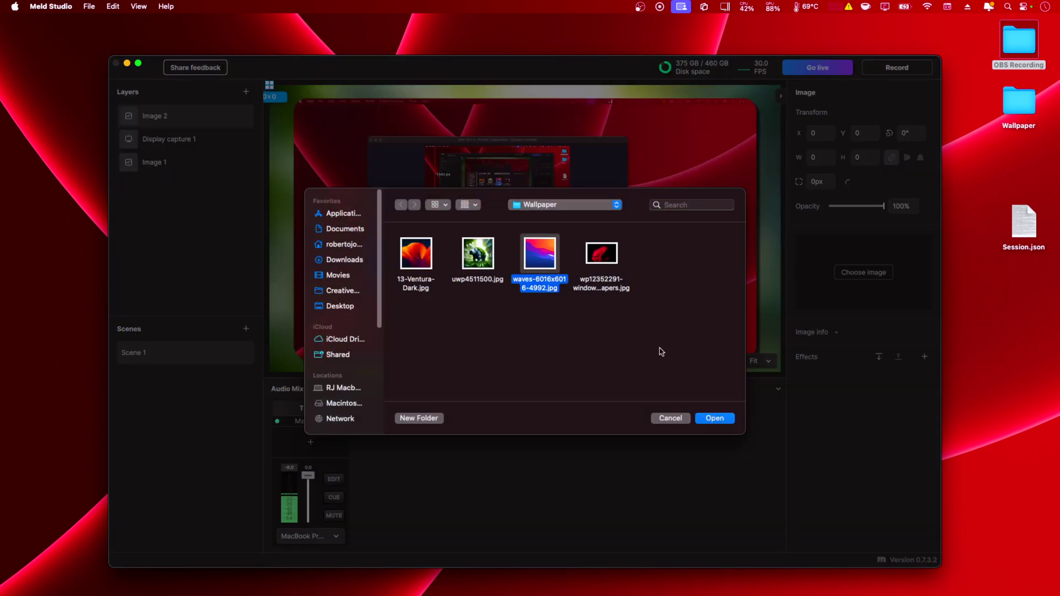
pyautogui.click(715, 418)
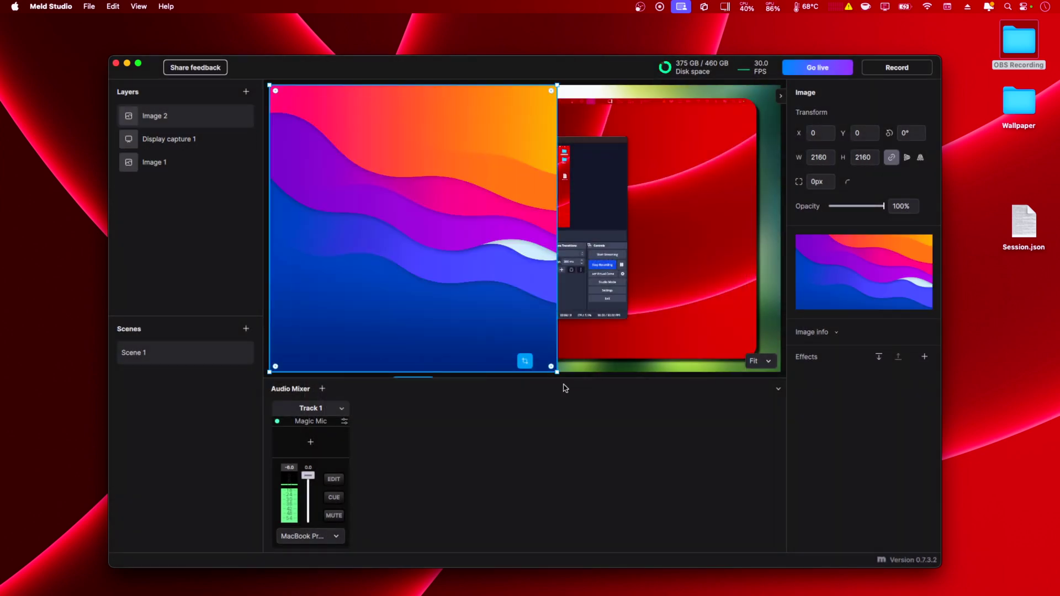
pyautogui.moveTo(556, 372); pyautogui.dragTo(828, 488)
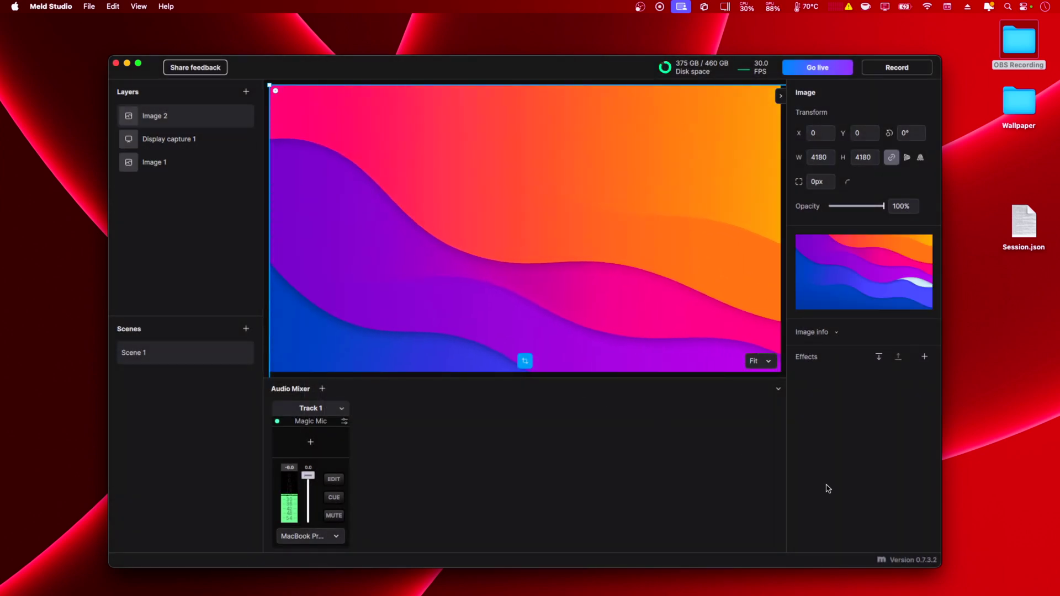
pyautogui.moveTo(681, 276); pyautogui.dragTo(679, 172)
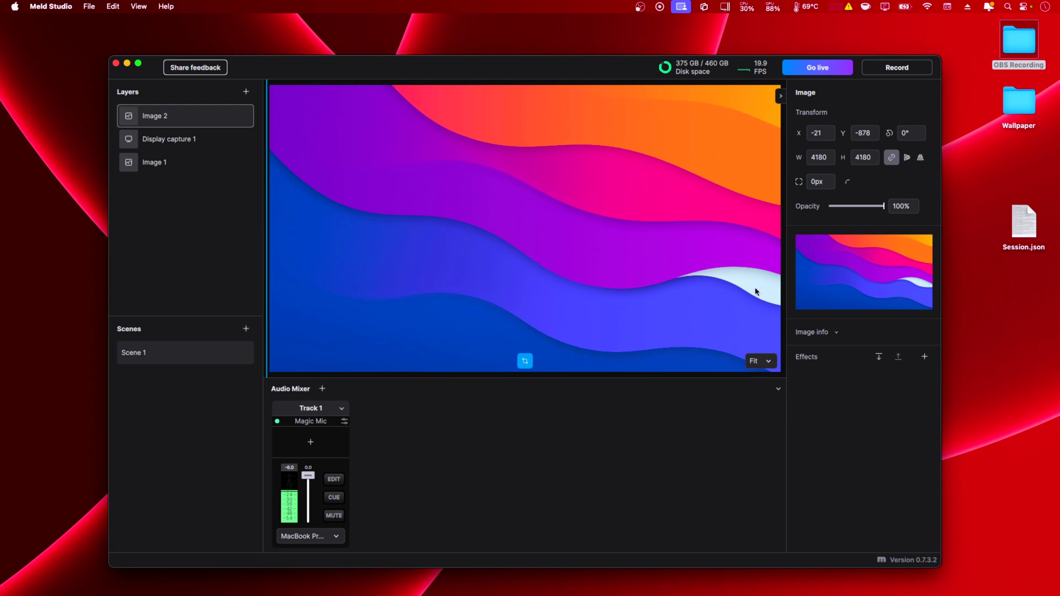
# Apply a Gaussian Blur of about 330% with repeated edge pixels to the waves image and move its layer below Image 1
pyautogui.click(924, 357)
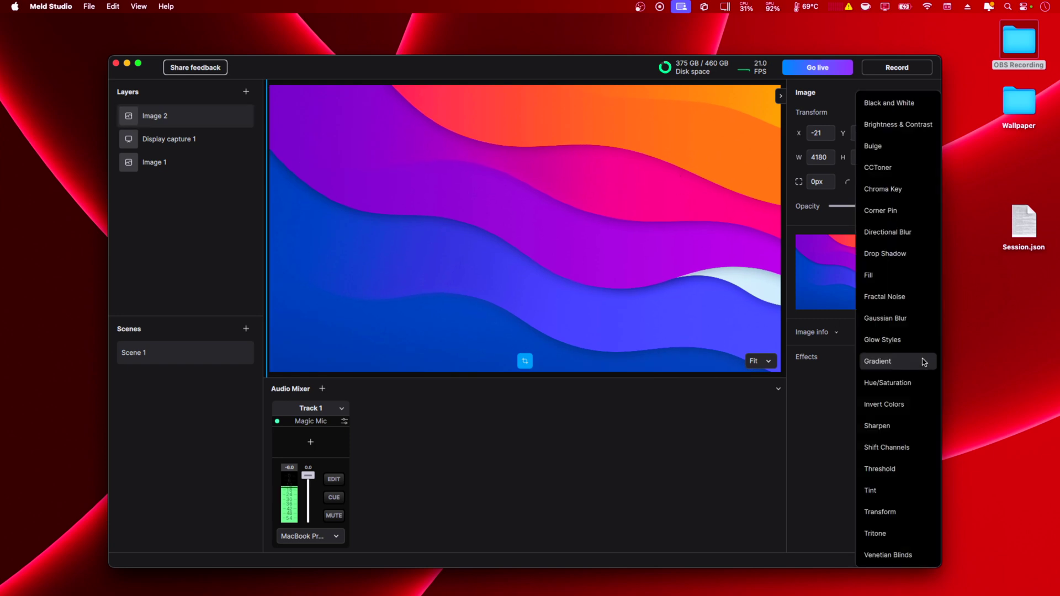
pyautogui.click(894, 319)
pyautogui.click(803, 380)
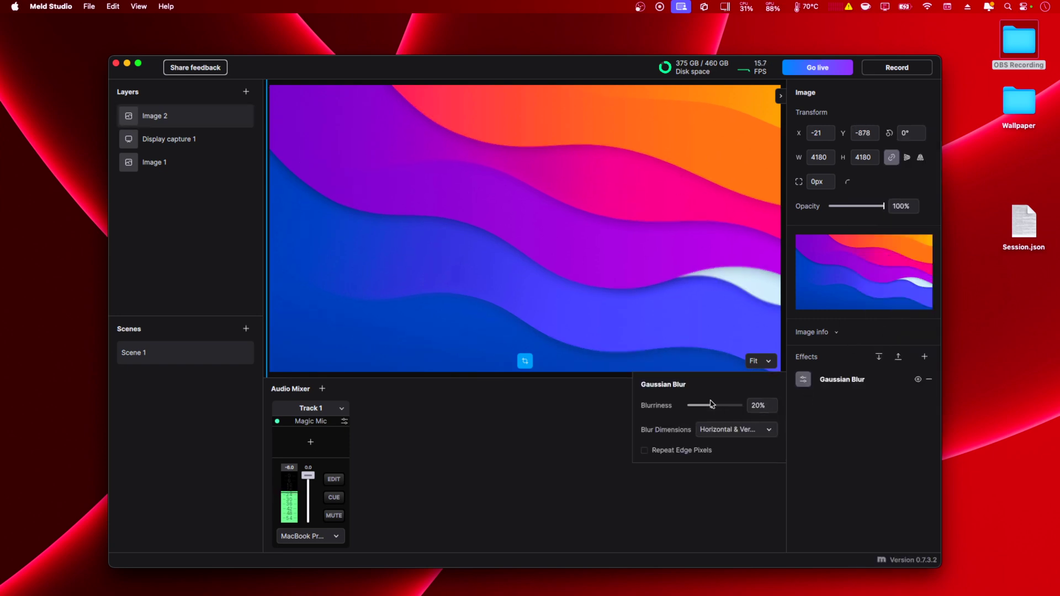
pyautogui.moveTo(716, 405); pyautogui.dragTo(734, 405)
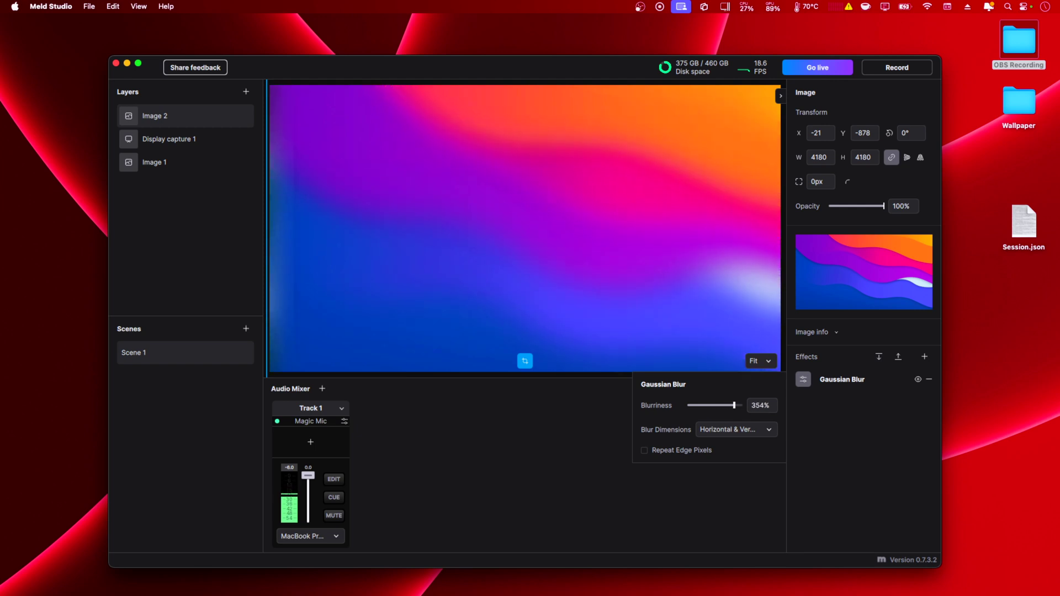
pyautogui.click(645, 451)
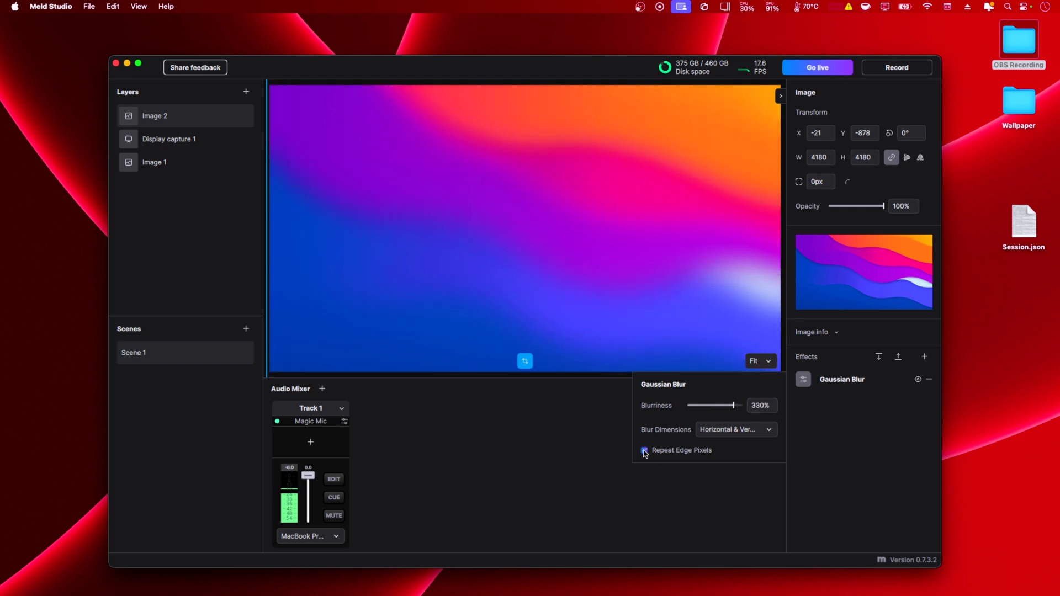
pyautogui.click(548, 460)
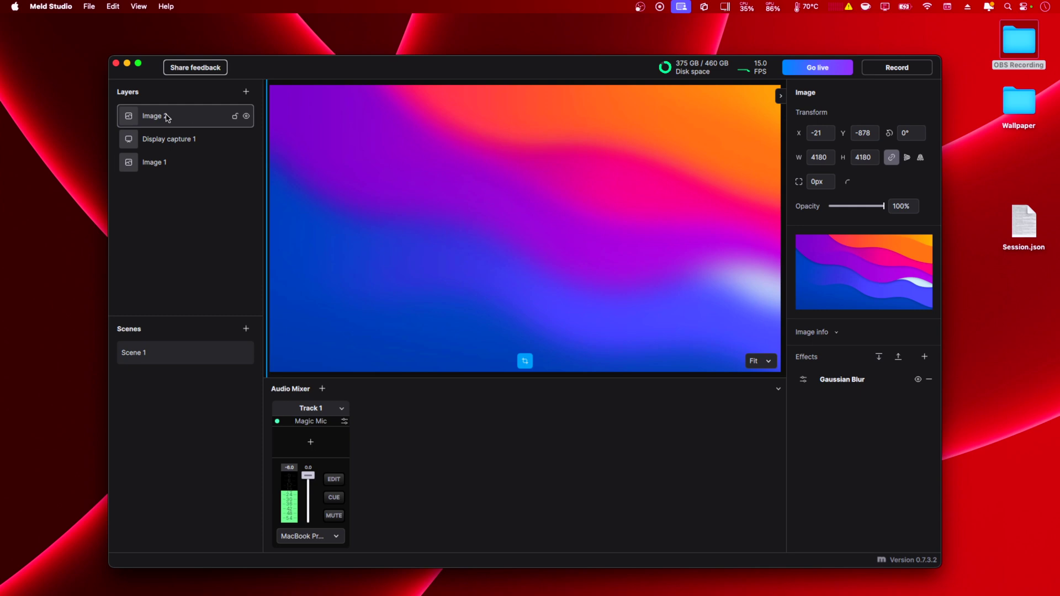
pyautogui.moveTo(167, 118); pyautogui.dragTo(166, 162)
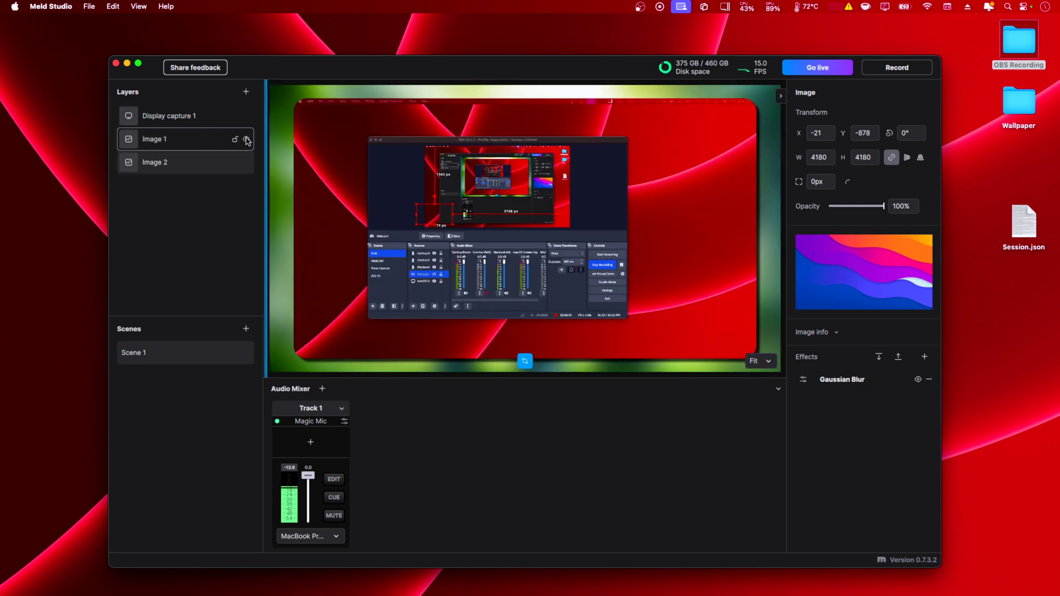
# Toggle the visibility of Image 1 to compare the two blurred backgrounds, leaving Image 1 shown
pyautogui.click(247, 140)
pyautogui.click(247, 141)
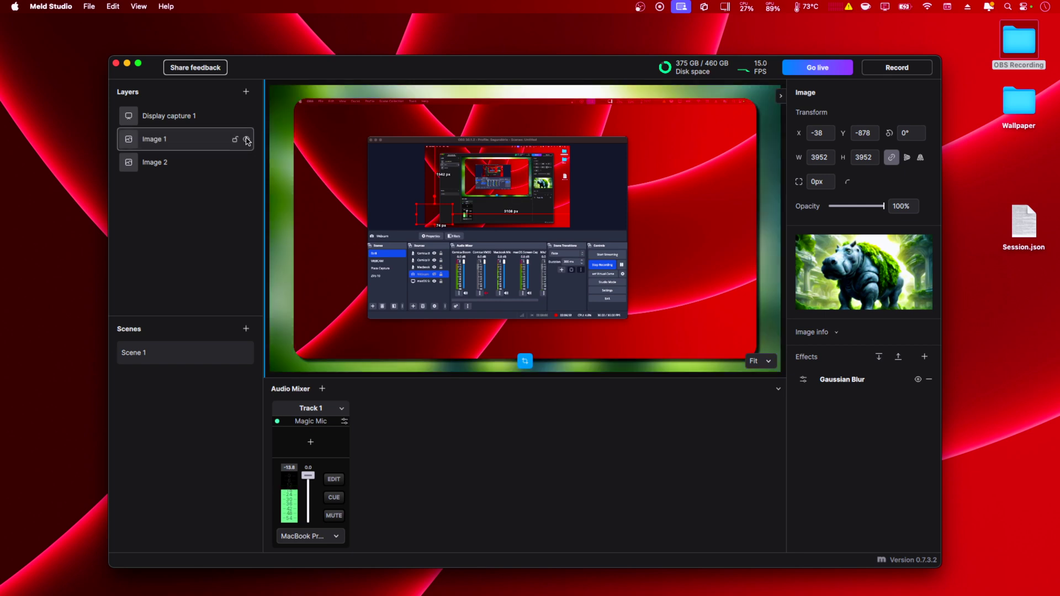
pyautogui.click(247, 141)
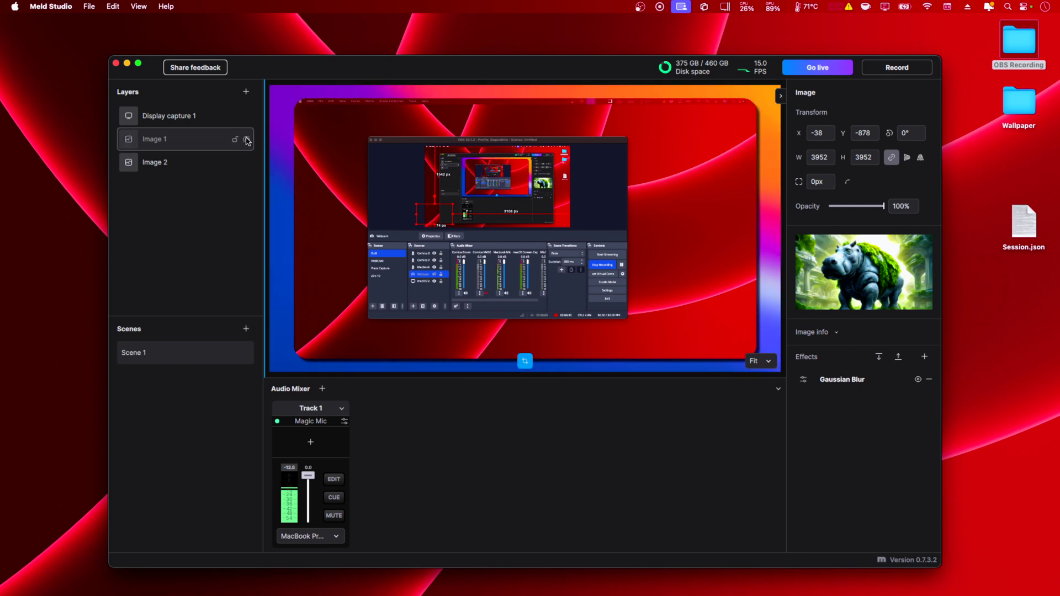
pyautogui.click(247, 141)
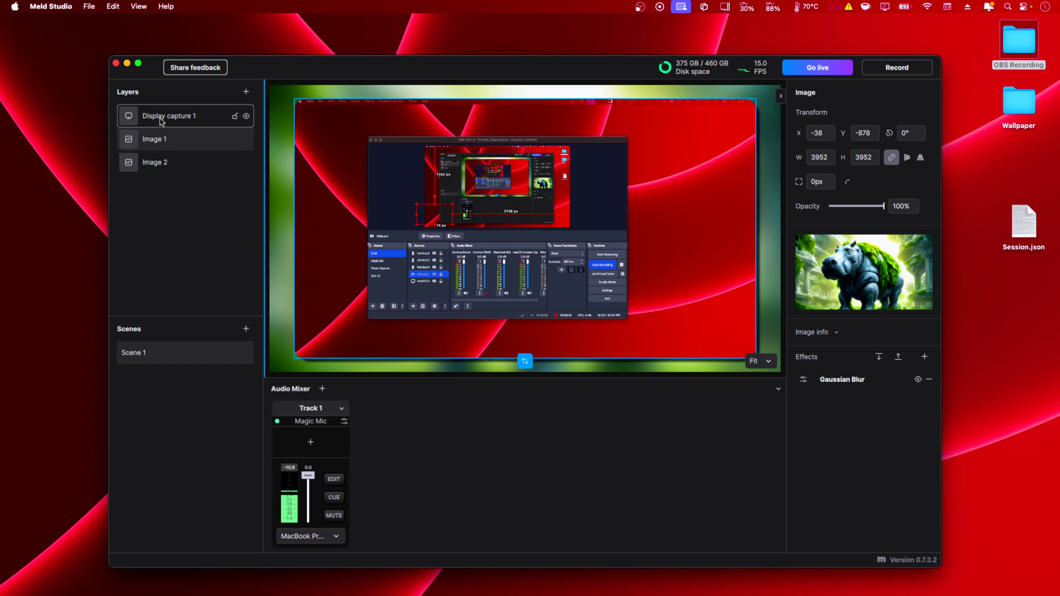
# Add a video device layer using the FaceTime HD Camera, about 1561 × 878, and place it above the display capture layer
pyautogui.click(246, 91)
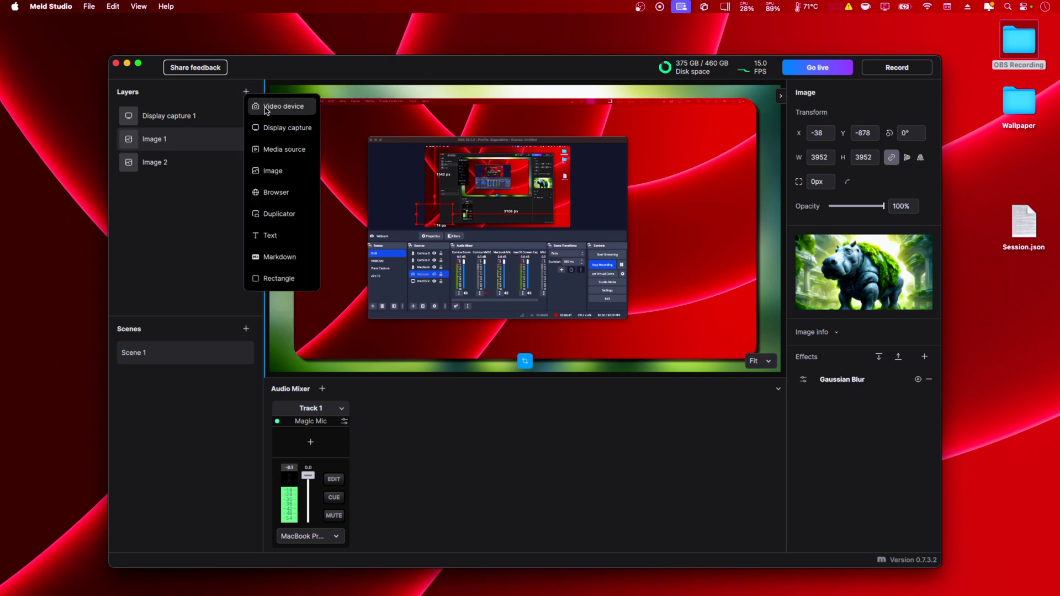
pyautogui.click(295, 112)
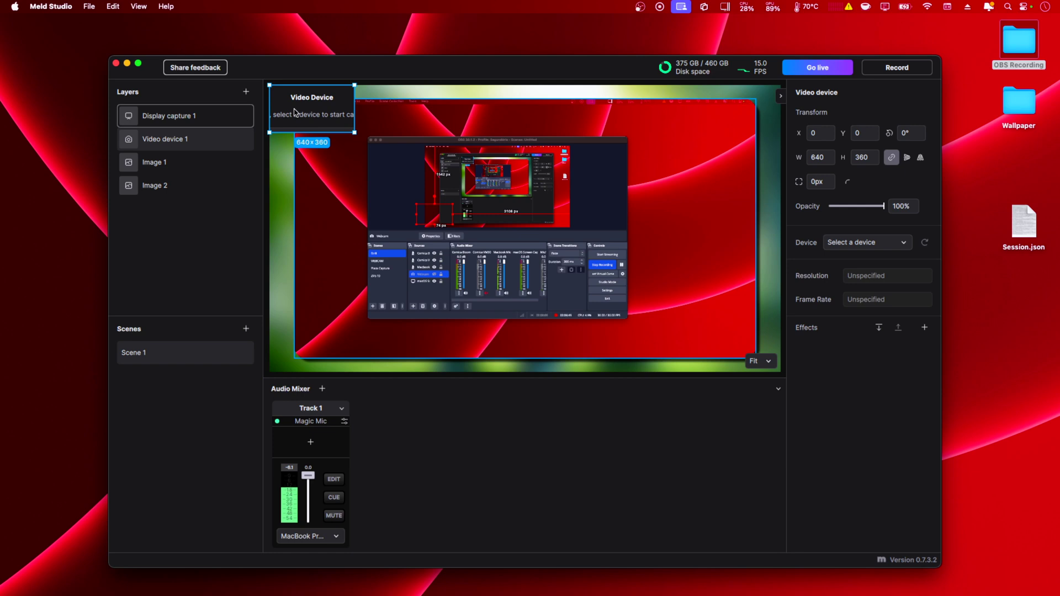
pyautogui.moveTo(354, 133); pyautogui.dragTo(477, 201)
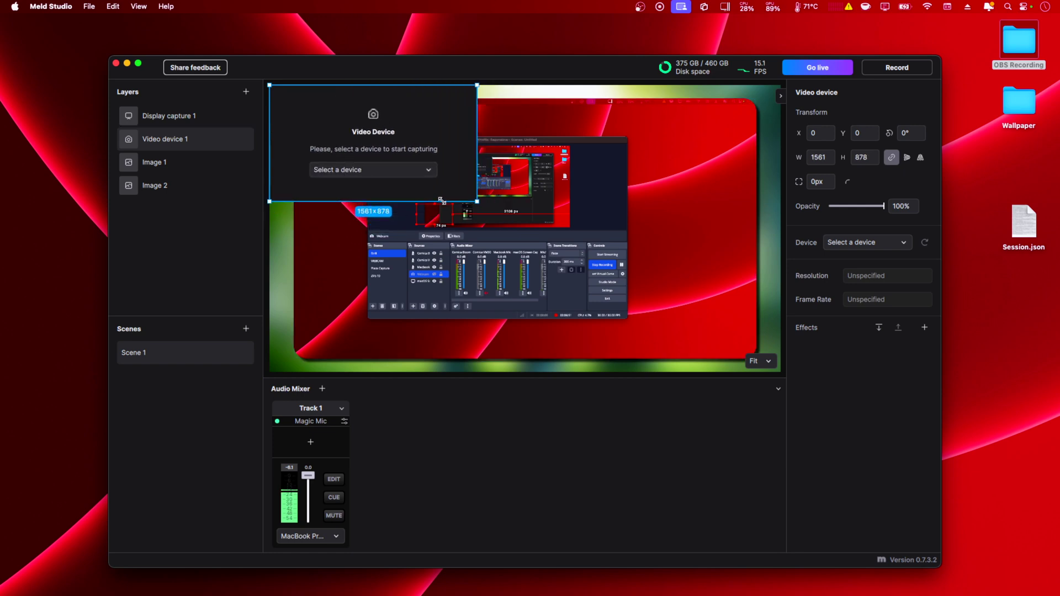
pyautogui.click(423, 173)
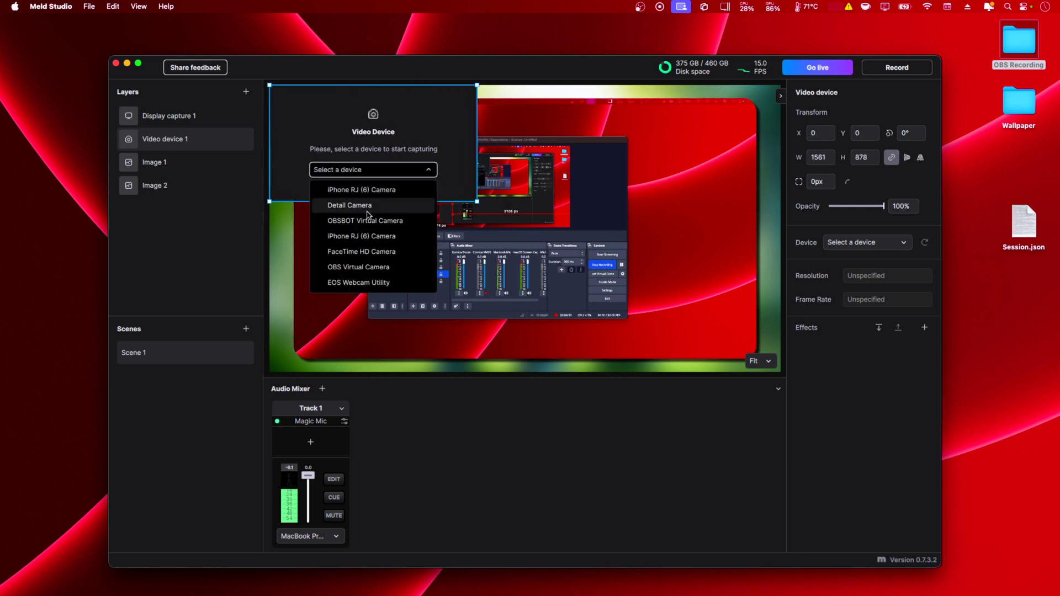
pyautogui.click(368, 252)
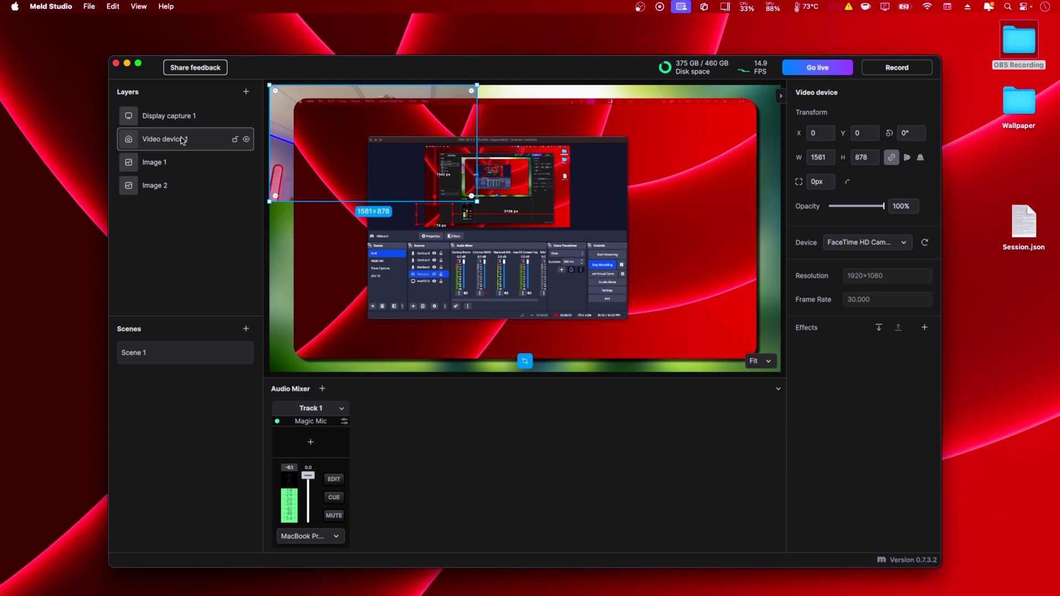
pyautogui.moveTo(184, 139); pyautogui.dragTo(182, 117)
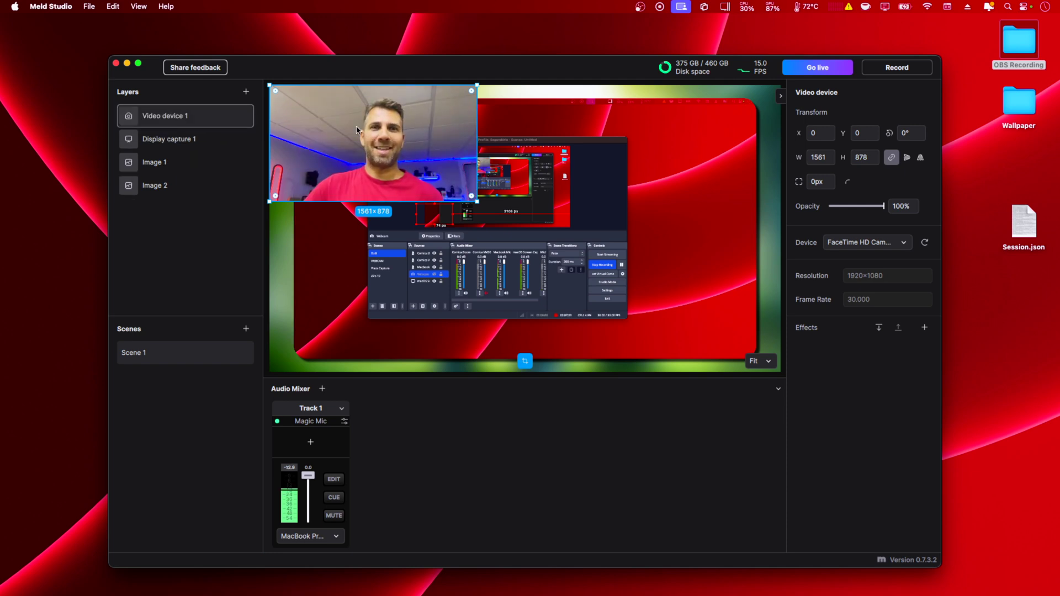
# Enlarge the camera layer to about 2149 × 1209 and position it over the middle of the display capture
pyautogui.moveTo(356, 131); pyautogui.dragTo(633, 200)
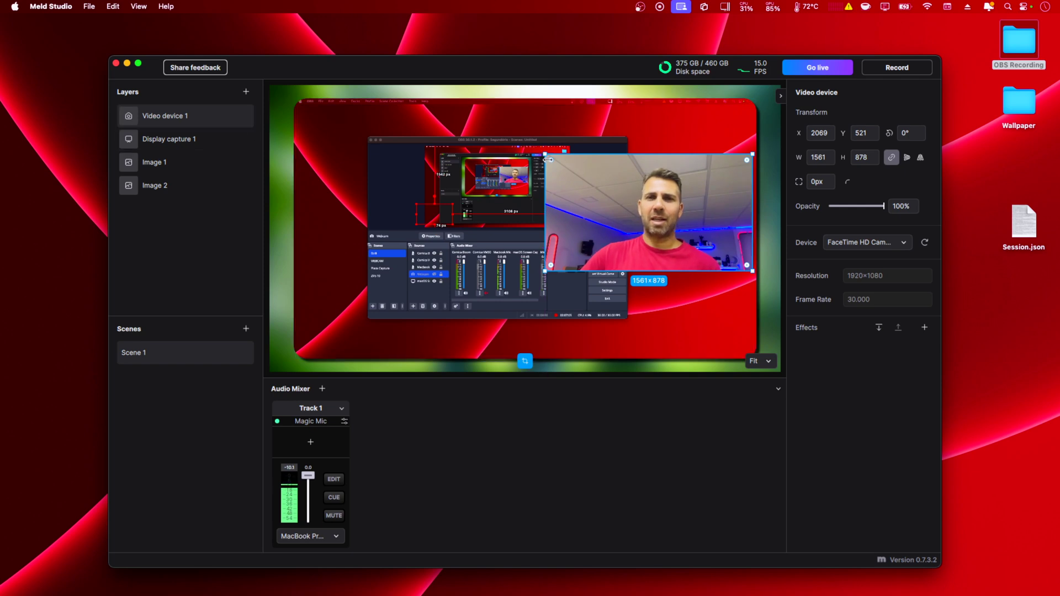
pyautogui.moveTo(563, 155); pyautogui.dragTo(675, 298)
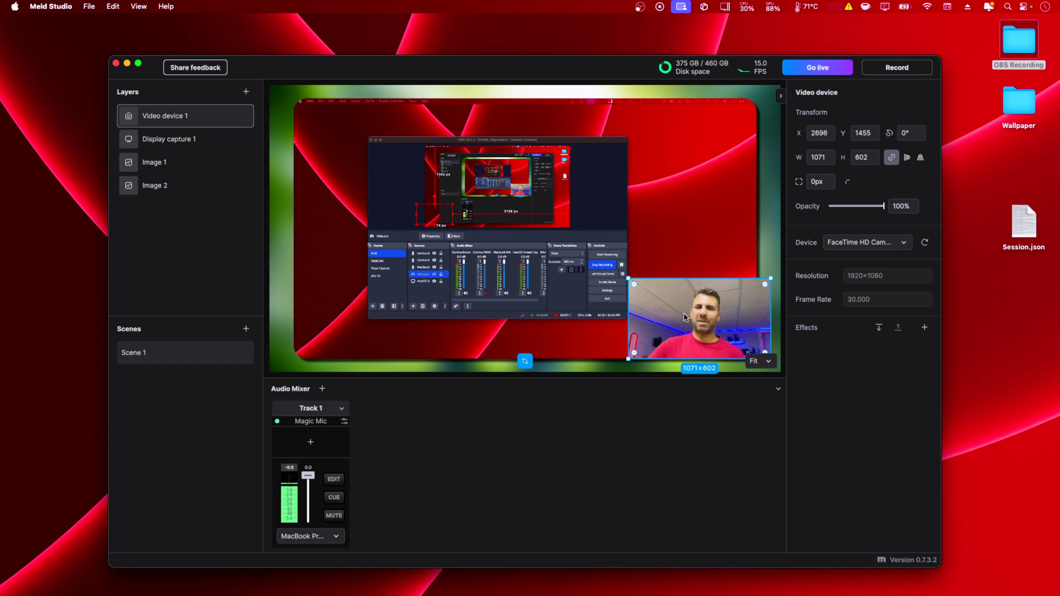
pyautogui.moveTo(684, 313); pyautogui.dragTo(598, 214)
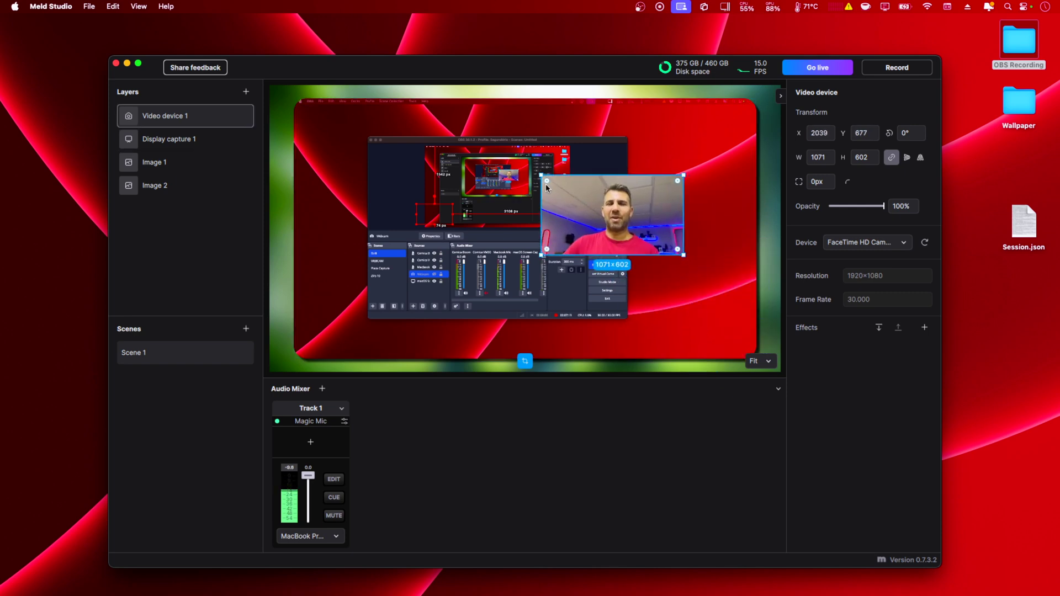
pyautogui.moveTo(541, 176); pyautogui.dragTo(396, 130)
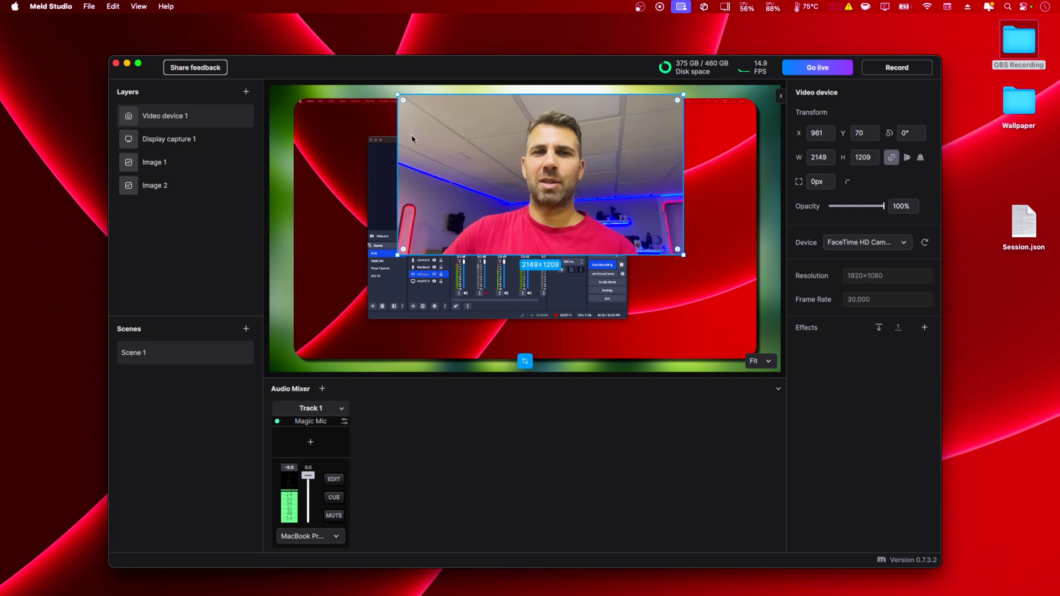
pyautogui.moveTo(560, 147); pyautogui.dragTo(533, 184)
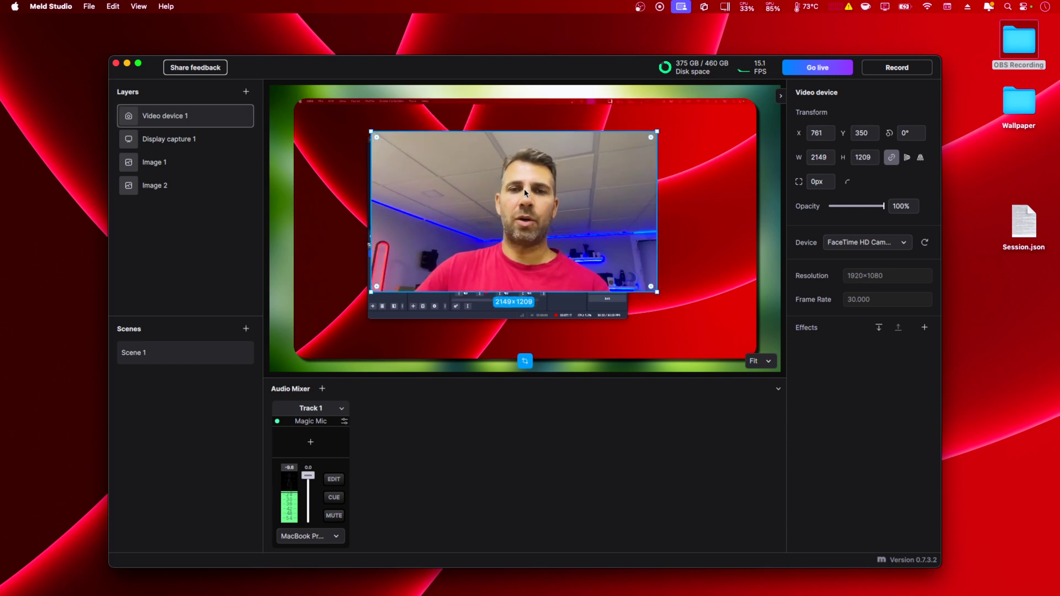
# Crop both sides of the camera layer to a 1209 × 1209 square around the person
pyautogui.click(525, 361)
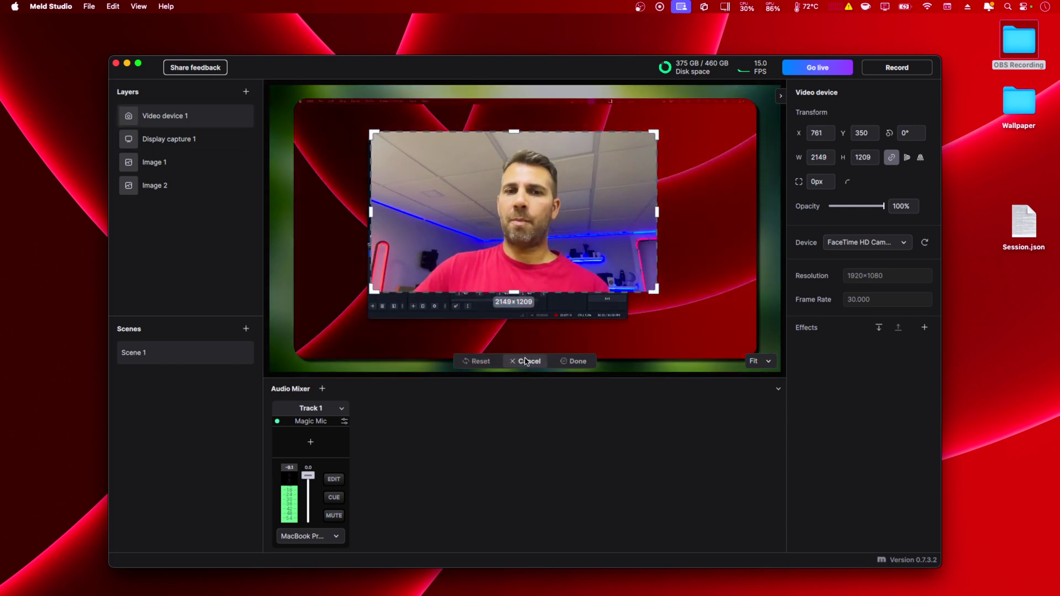
pyautogui.moveTo(375, 215); pyautogui.dragTo(435, 215)
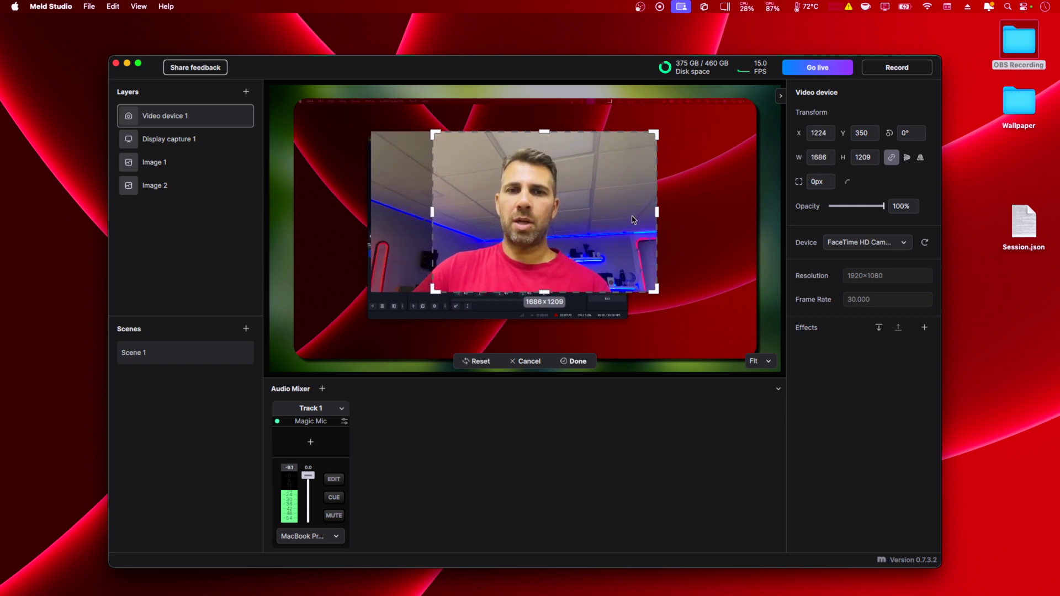
pyautogui.moveTo(657, 212); pyautogui.dragTo(601, 212)
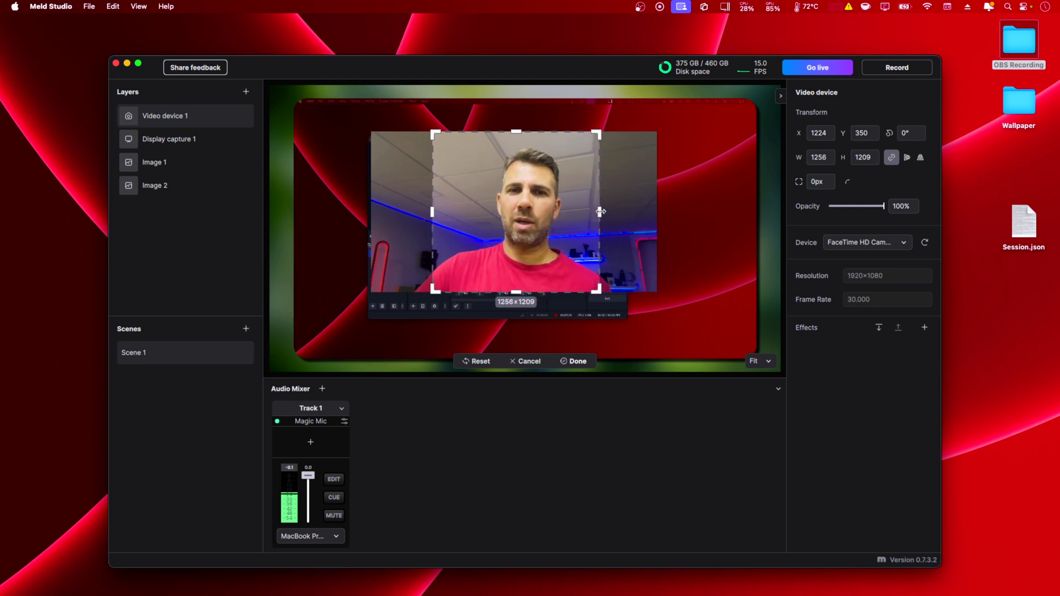
pyautogui.moveTo(437, 212); pyautogui.dragTo(439, 212)
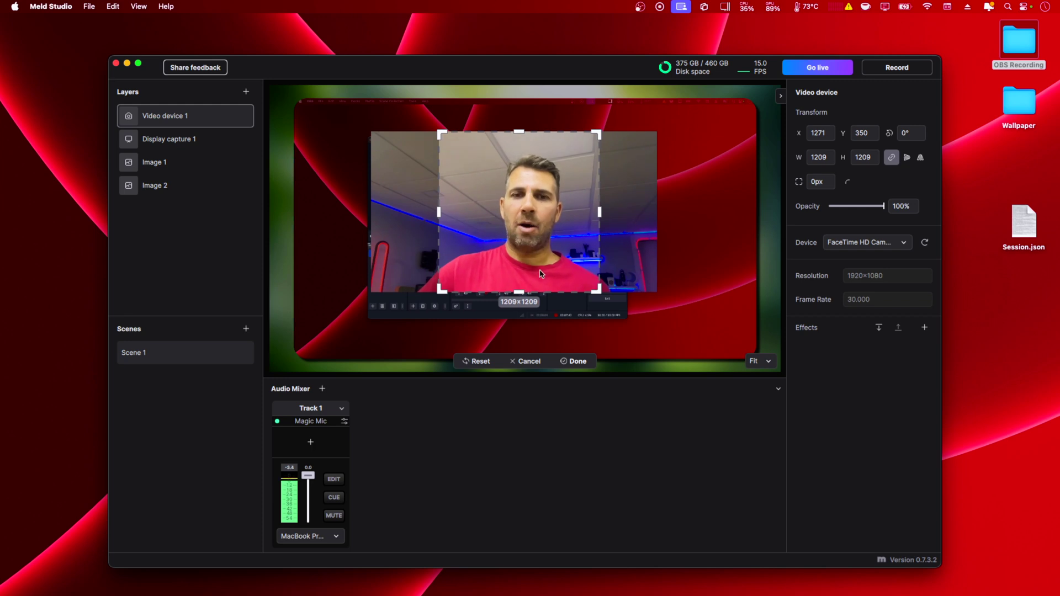
pyautogui.click(577, 361)
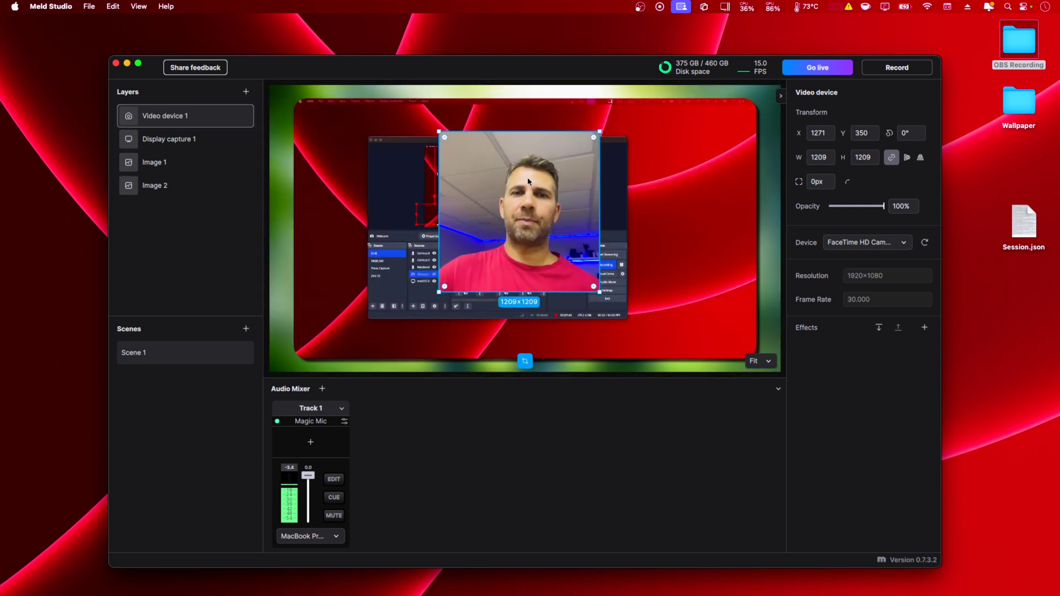
# Move the cropped camera layer to about X 1843, Y 390 and add a Glow Styles effect to it
pyautogui.moveTo(499, 184); pyautogui.dragTo(576, 193)
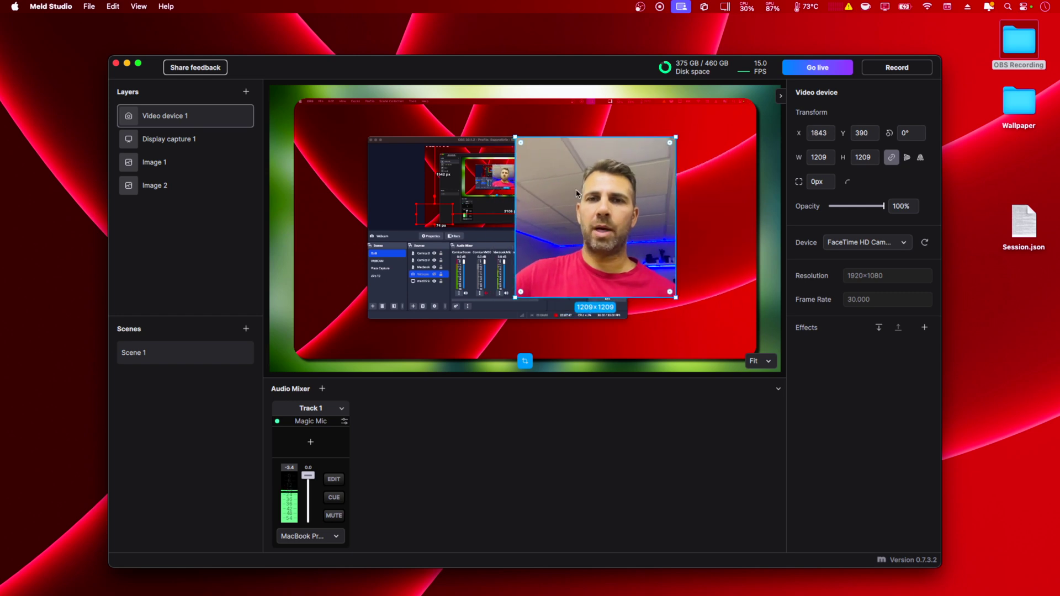
pyautogui.click(925, 328)
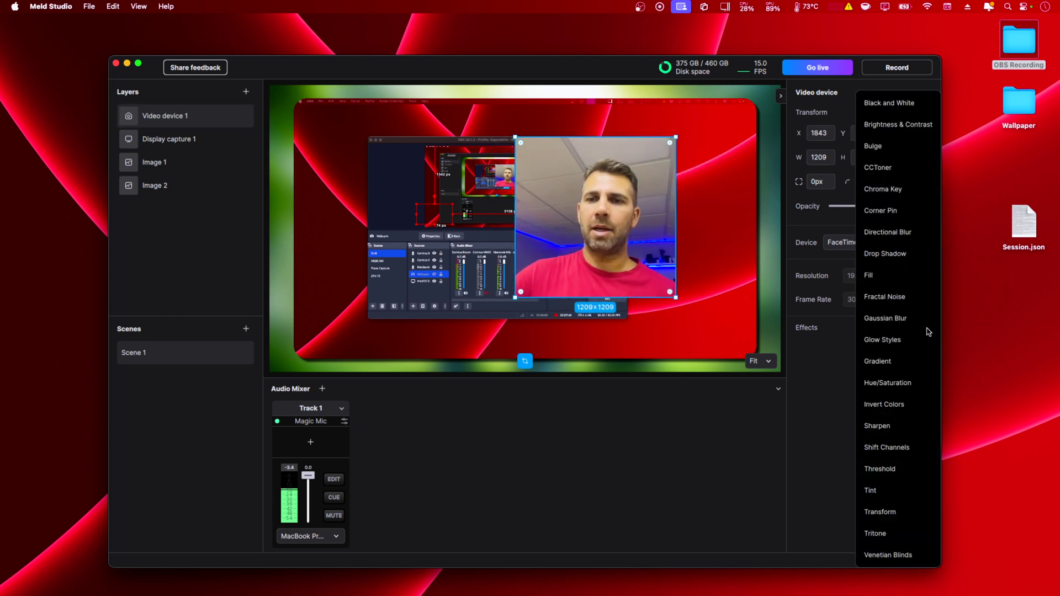
pyautogui.click(895, 340)
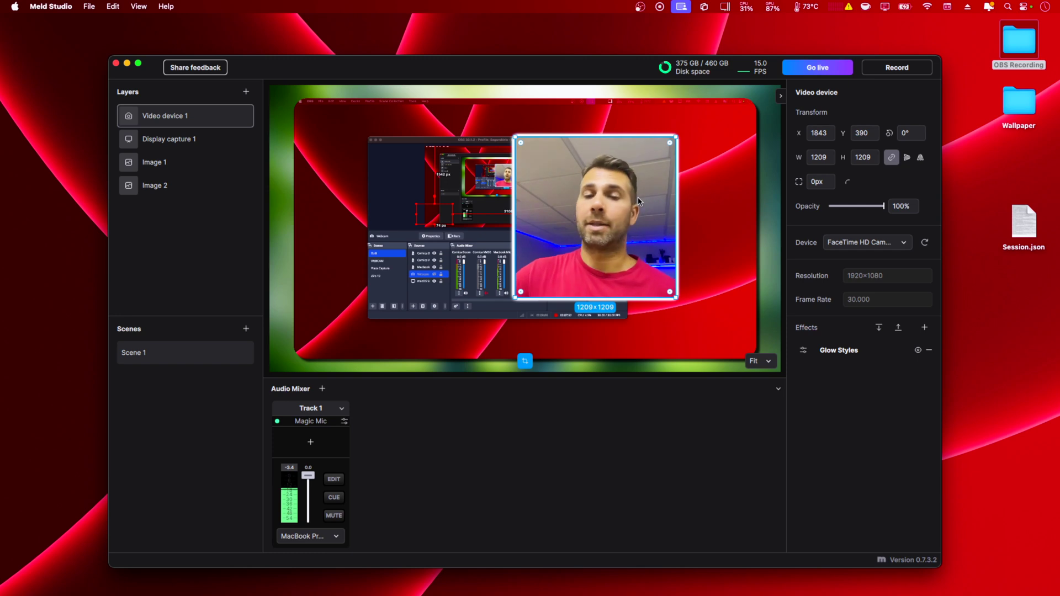
# Try blue and yellow colors for the camera layer's Glow Styles effect, then return the glow to white #FFFFFF
pyautogui.click(804, 351)
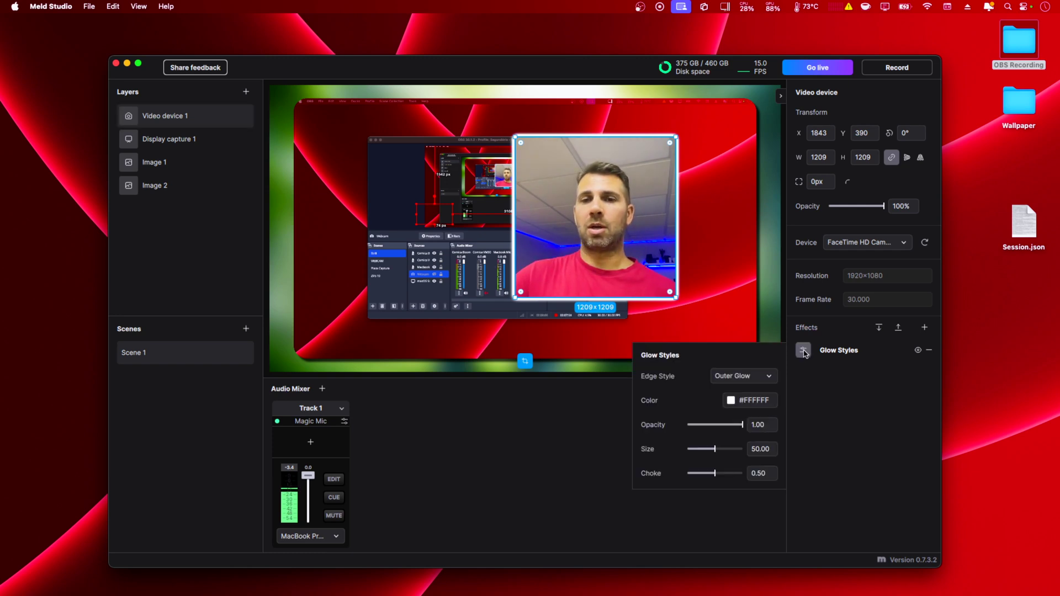
pyautogui.click(732, 402)
pyautogui.click(778, 377)
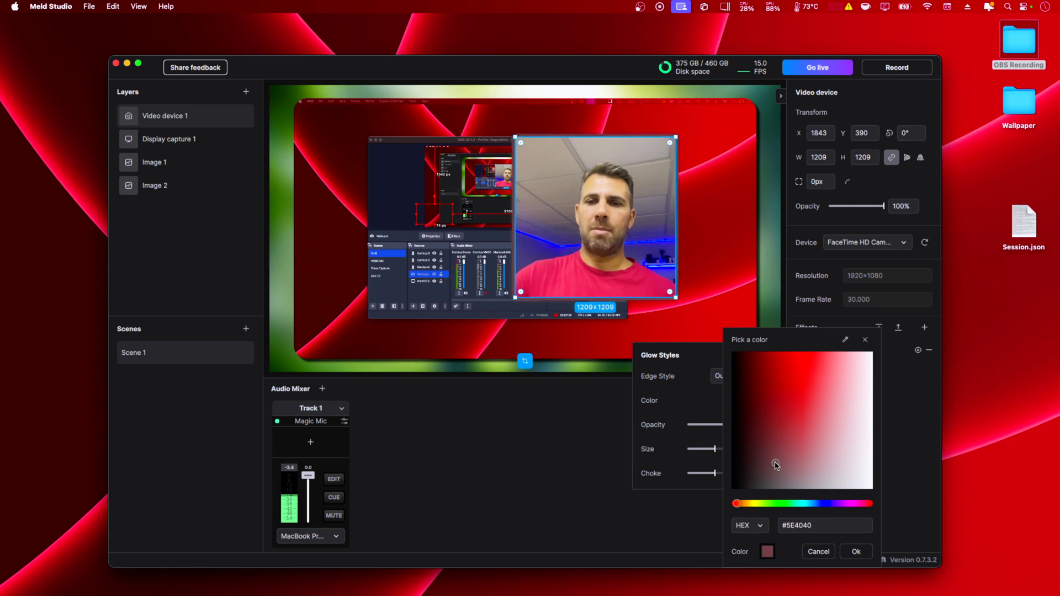
pyautogui.click(829, 505)
pyautogui.click(792, 352)
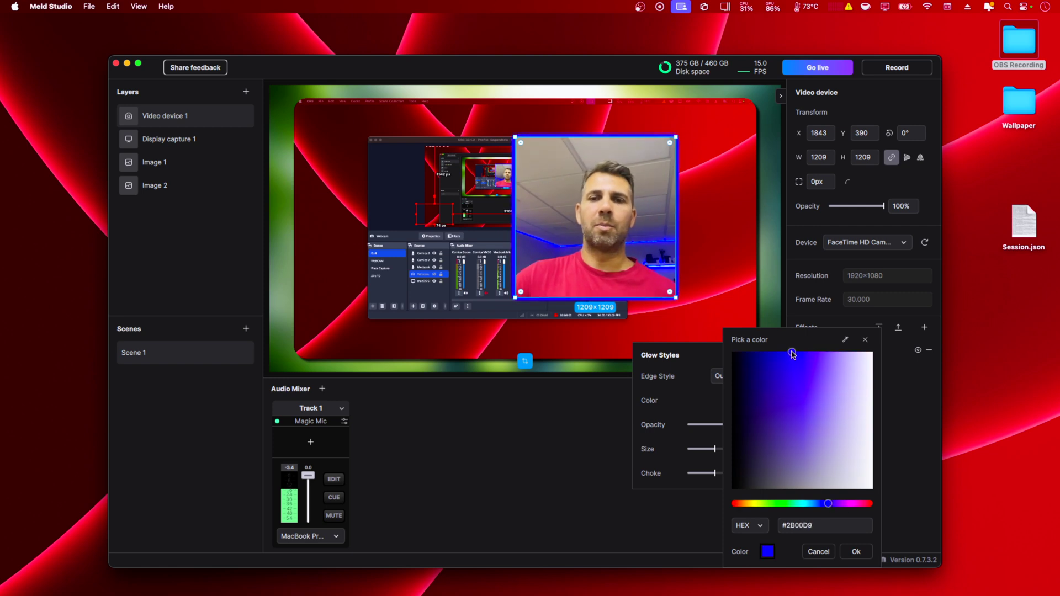
pyautogui.click(756, 504)
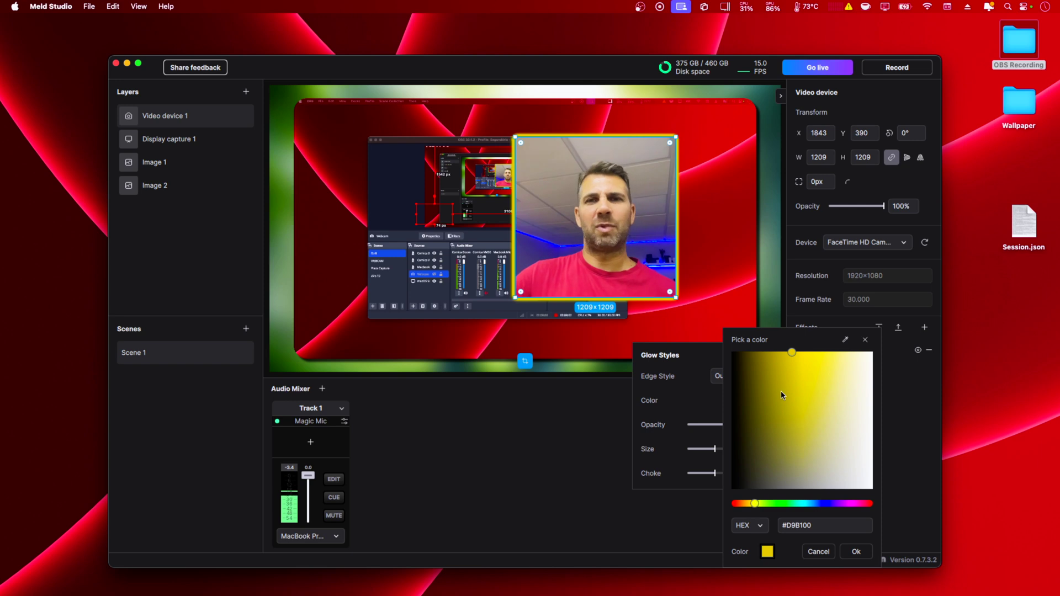
pyautogui.click(872, 352)
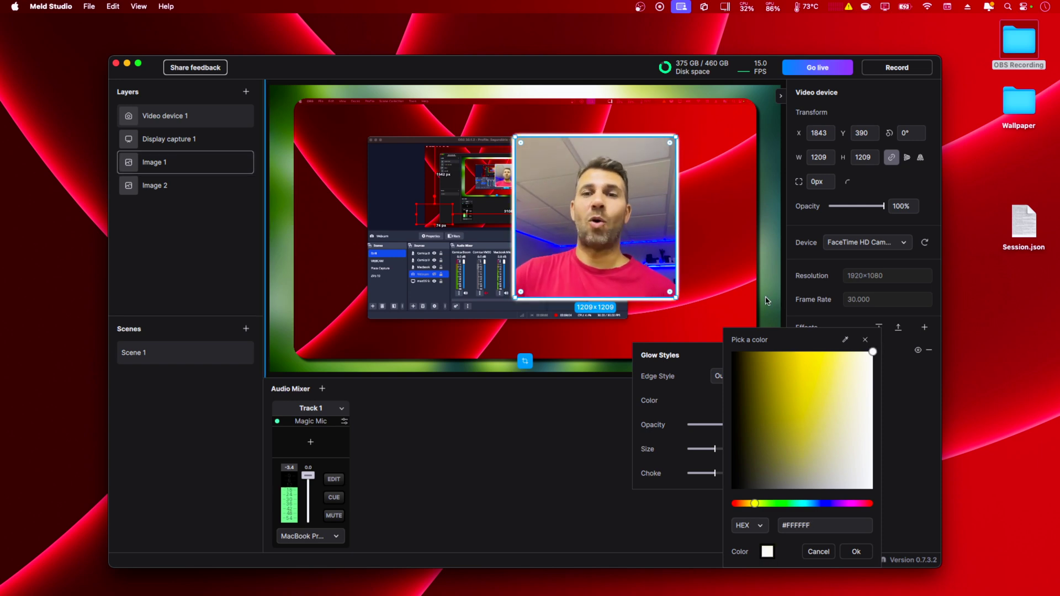
# Center the display capture layer on the canvas at X 182, Y 120
pyautogui.click(166, 140)
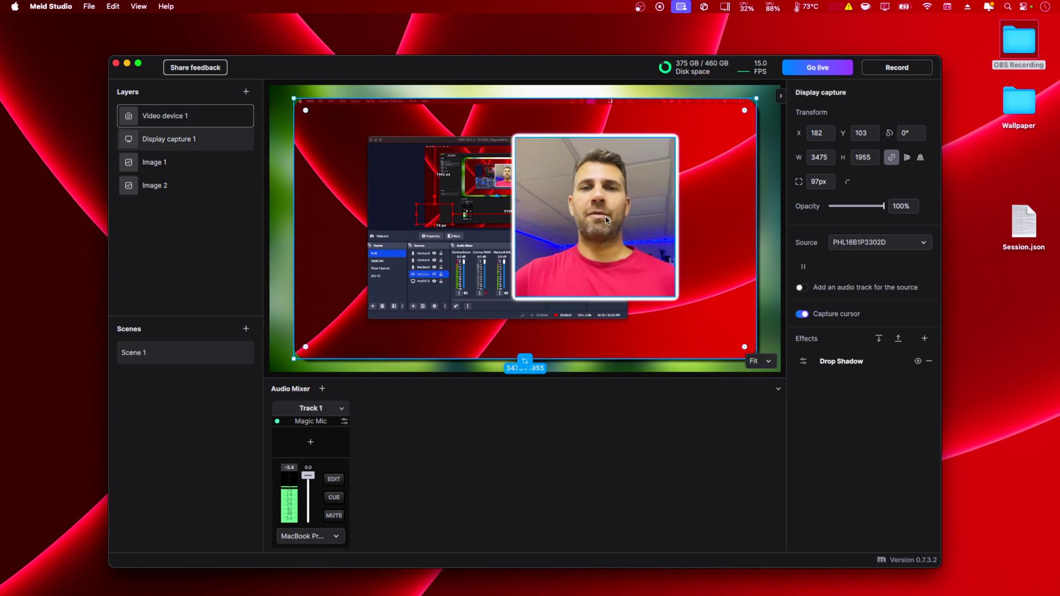
pyautogui.moveTo(426, 172); pyautogui.dragTo(475, 189)
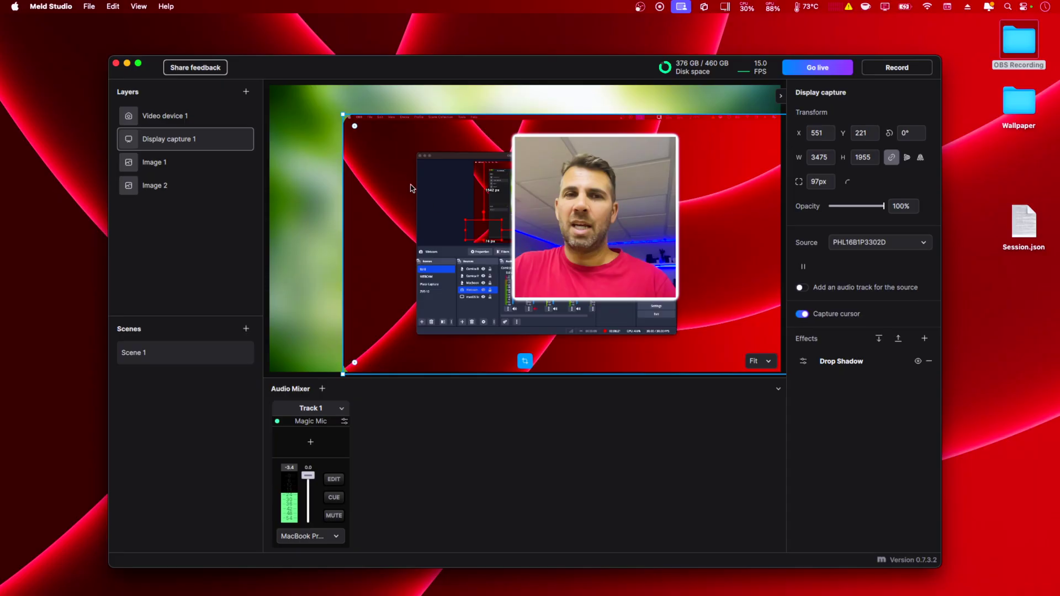
pyautogui.moveTo(461, 200); pyautogui.dragTo(410, 188)
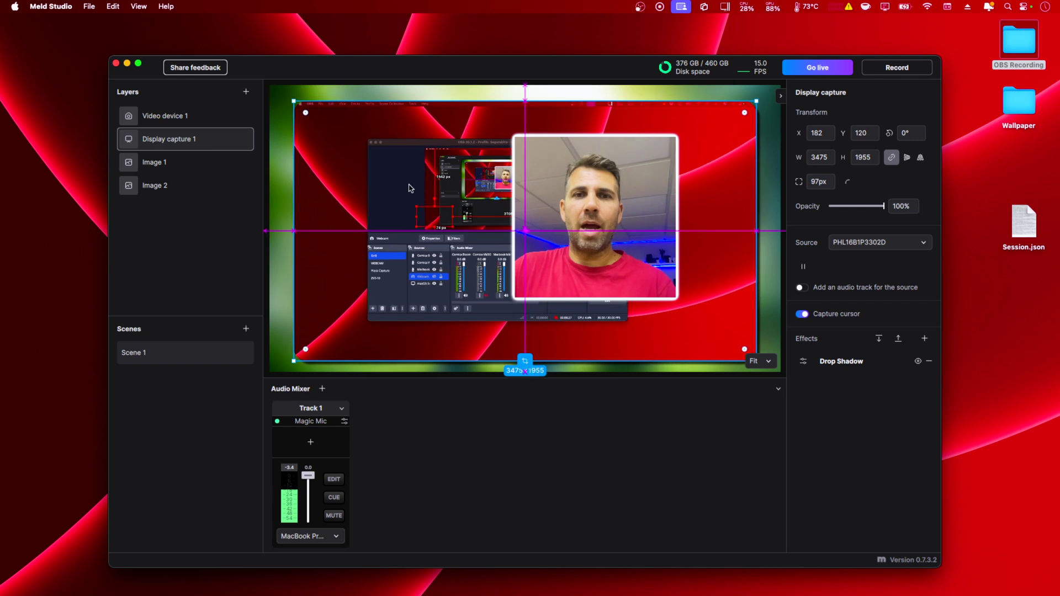
# Round the camera layer into a circle with a 604 px corner radius and shrink it to about 508 × 508 at the canvas's lower-right corner
pyautogui.click(200, 120)
pyautogui.moveTo(624, 185); pyautogui.dragTo(694, 194)
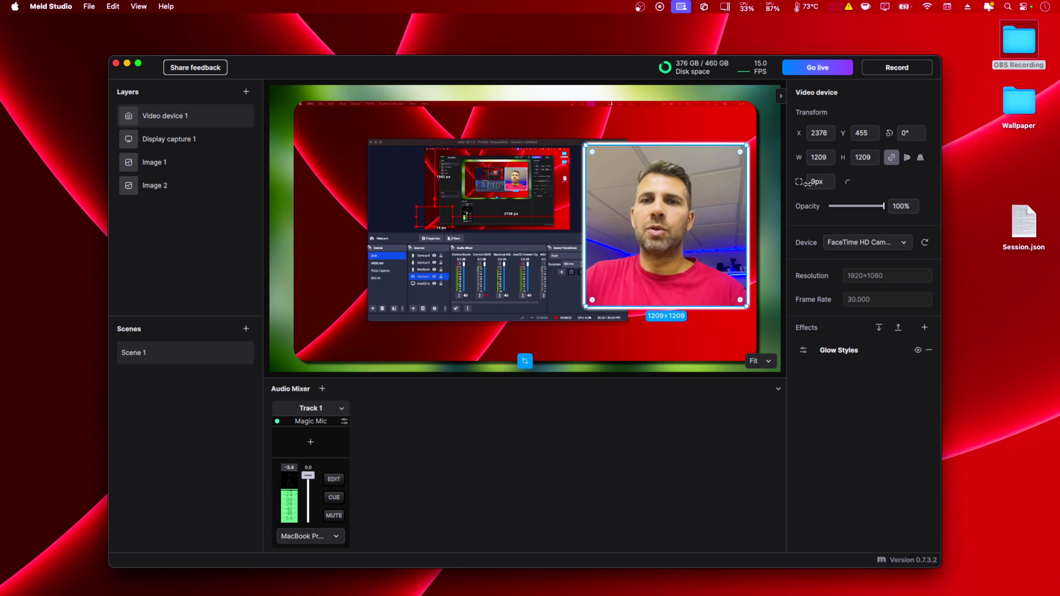
pyautogui.moveTo(816, 182)
pyautogui.mouseDown()
pyautogui.moveTo(839, 184)
pyautogui.moveTo(815, 188)
pyautogui.mouseUp()
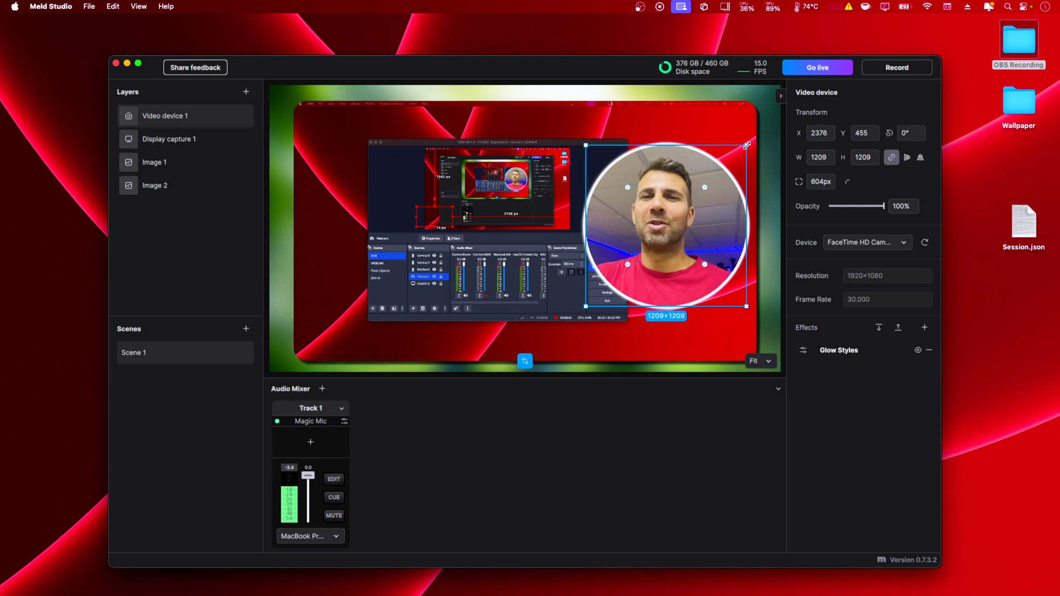
pyautogui.moveTo(746, 148); pyautogui.dragTo(736, 321)
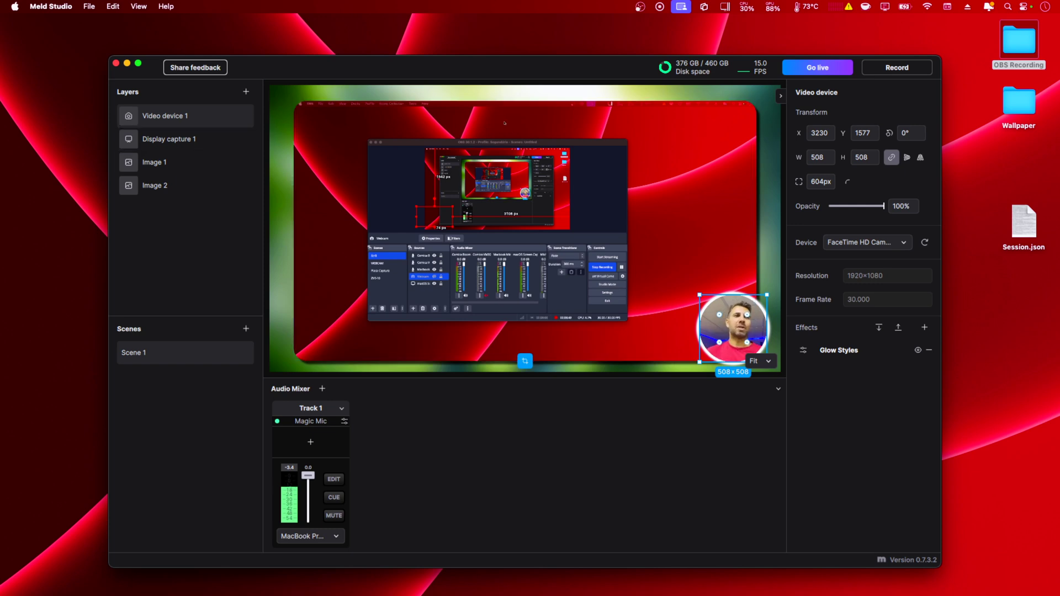
pyautogui.moveTo(579, 144)
pyautogui.mouseDown()
pyautogui.moveTo(560, 137)
pyautogui.moveTo(573, 151)
pyautogui.moveTo(606, 152)
pyautogui.moveTo(623, 175)
pyautogui.moveTo(618, 187)
pyautogui.moveTo(625, 172)
pyautogui.moveTo(583, 164)
pyautogui.moveTo(596, 136)
pyautogui.moveTo(610, 136)
pyautogui.moveTo(574, 140)
pyautogui.moveTo(603, 140)
pyautogui.moveTo(585, 154)
pyautogui.moveTo(595, 146)
pyautogui.mouseUp()
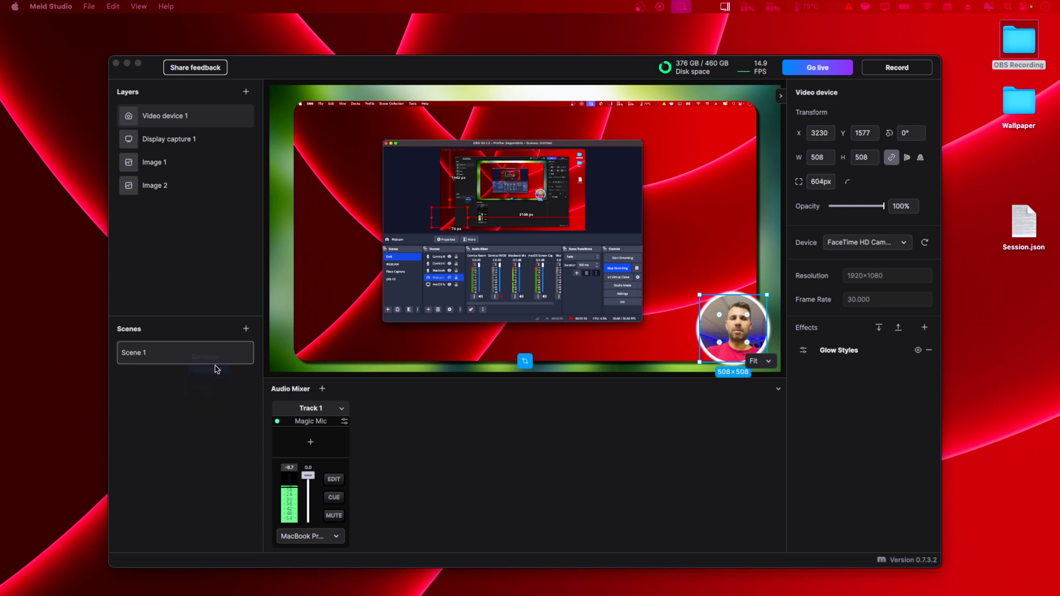
# Duplicate Scene 1 and enlarge the copy's camera circle to about 1171 × 1171, placed at about X 2516, Y 587
pyautogui.moveTo(215, 369); pyautogui.dragTo(158, 360)
pyautogui.click(155, 382)
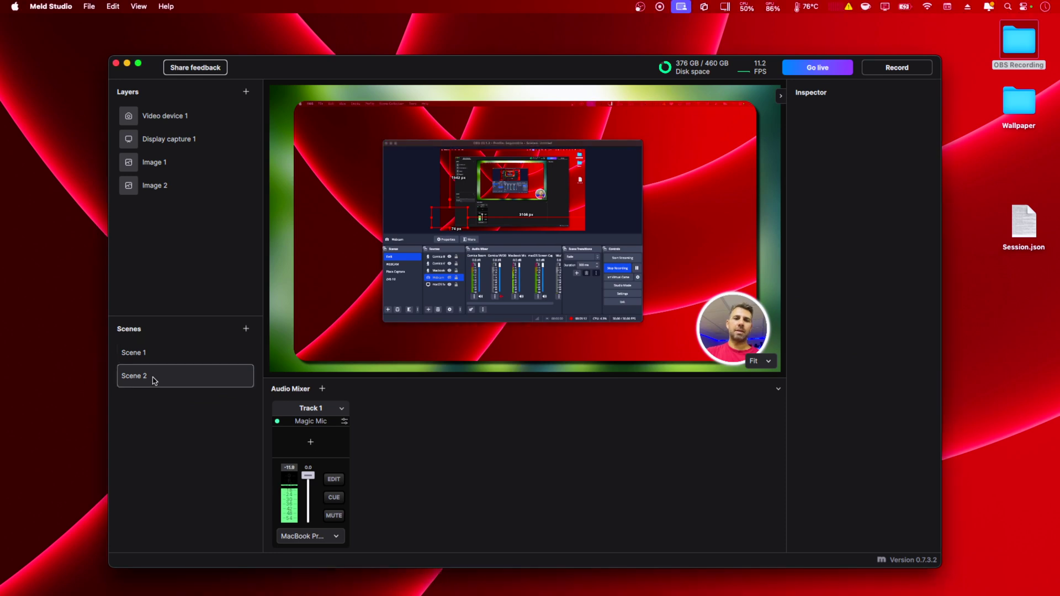
pyautogui.click(736, 326)
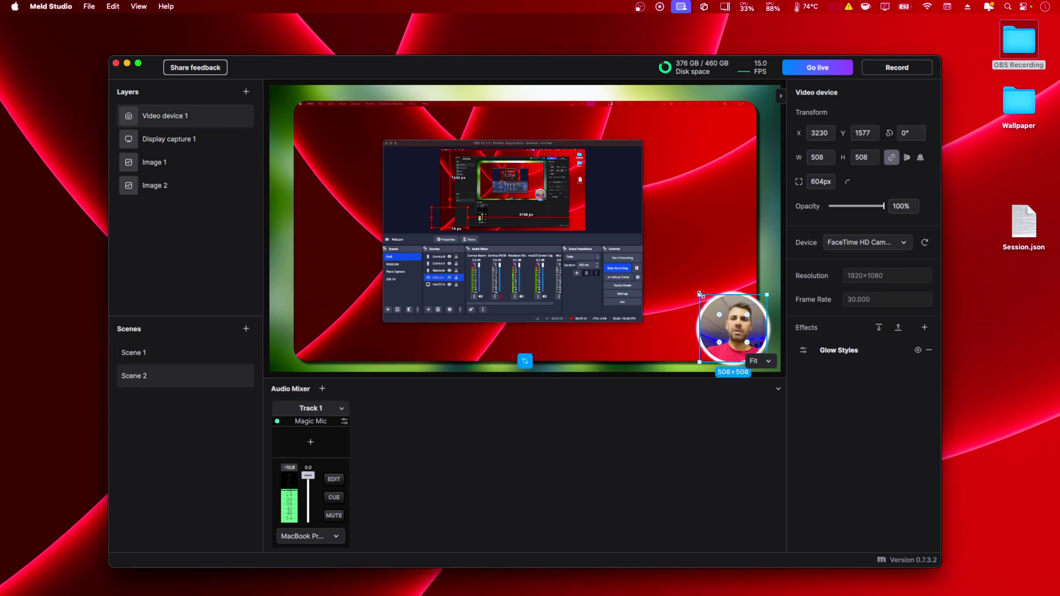
pyautogui.moveTo(700, 294); pyautogui.dragTo(611, 206)
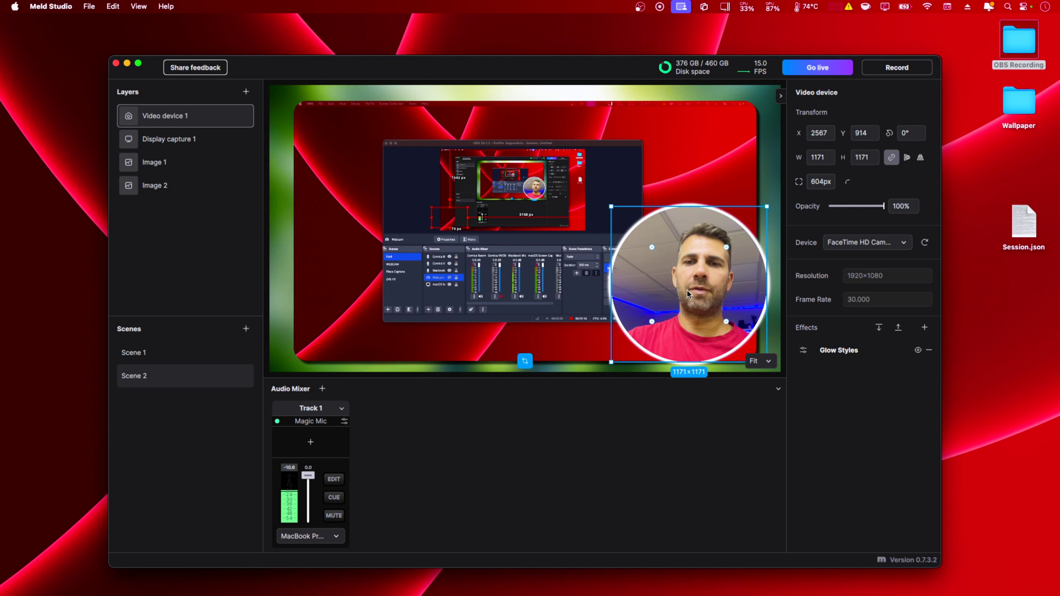
pyautogui.moveTo(689, 294); pyautogui.dragTo(682, 251)
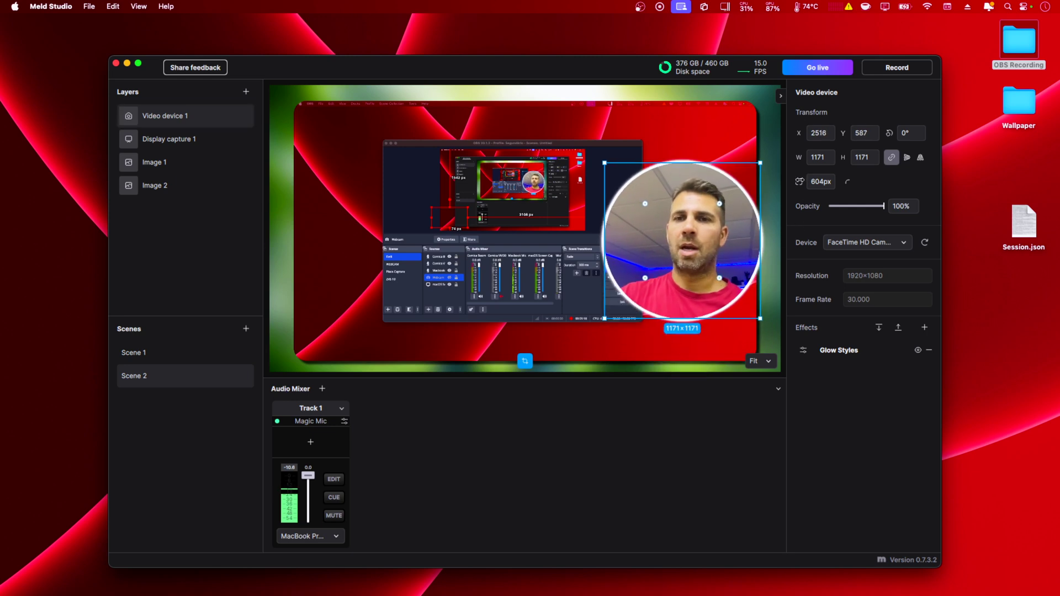
# Set the camera layer's corner radius to 0 px and shrink it to about 851 × 852 at the canvas's upper-right corner
pyautogui.moveTo(799, 181); pyautogui.dragTo(779, 182)
pyautogui.moveTo(709, 220)
pyautogui.mouseDown()
pyautogui.moveTo(695, 220)
pyautogui.moveTo(716, 219)
pyautogui.mouseUp()
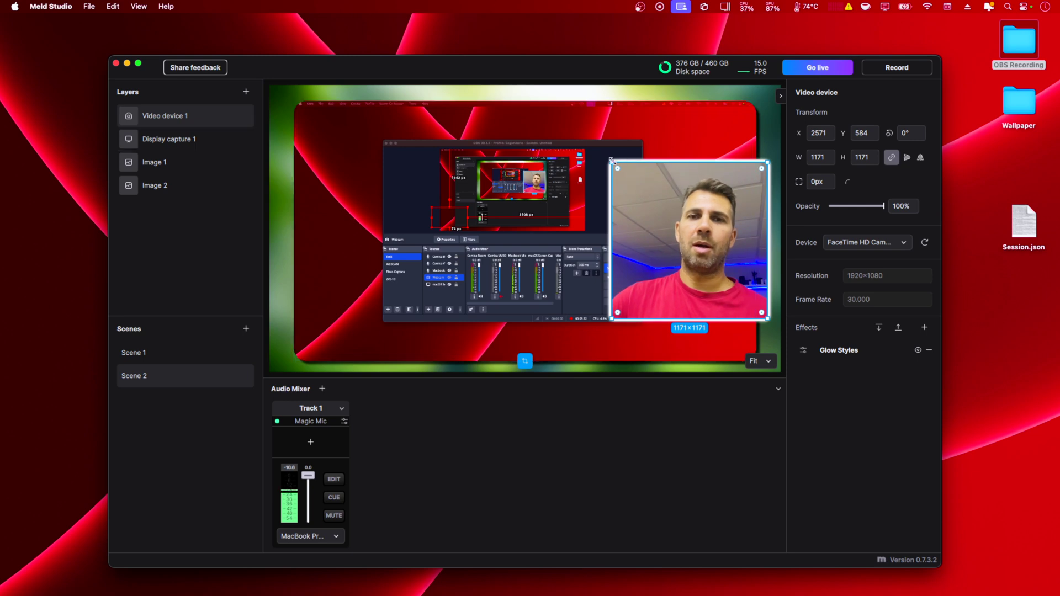
pyautogui.moveTo(623, 177); pyautogui.dragTo(658, 204)
pyautogui.moveTo(689, 247); pyautogui.dragTo(689, 137)
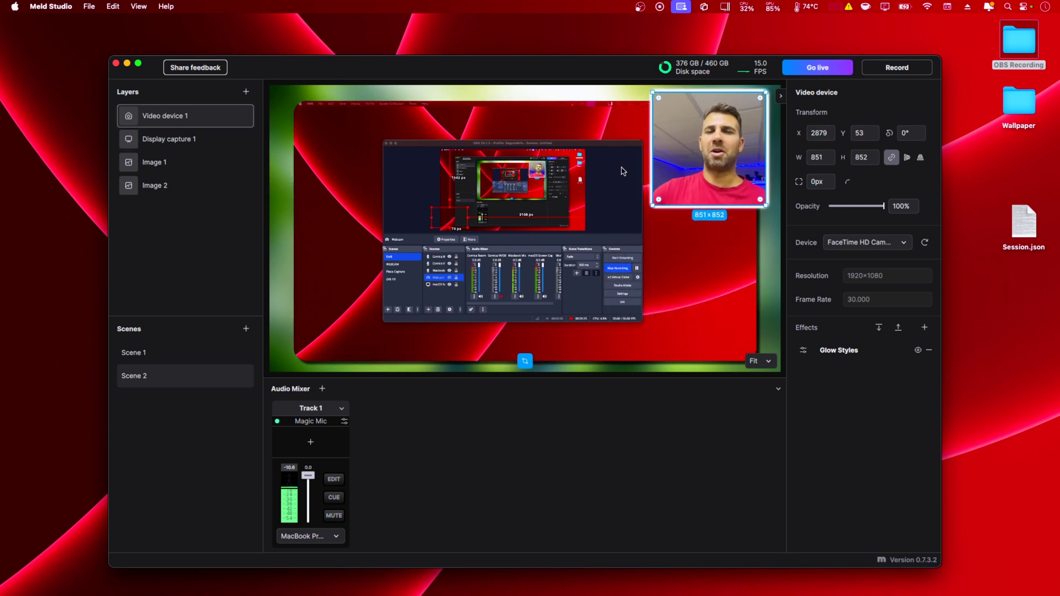
# Duplicate Scene 2 to create a third scene
pyautogui.click(175, 354)
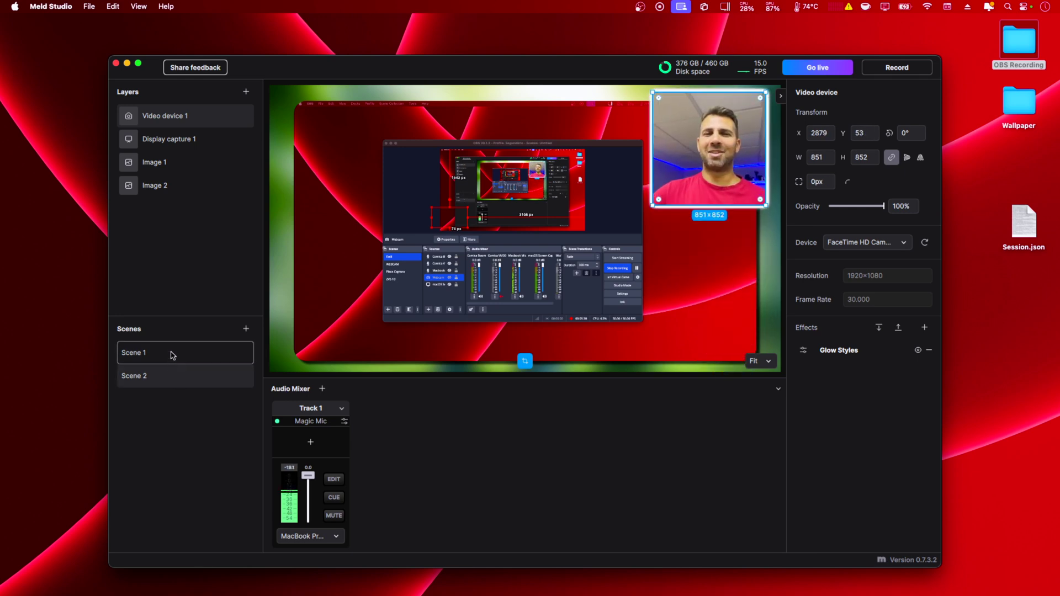
pyautogui.click(172, 354)
pyautogui.click(170, 375)
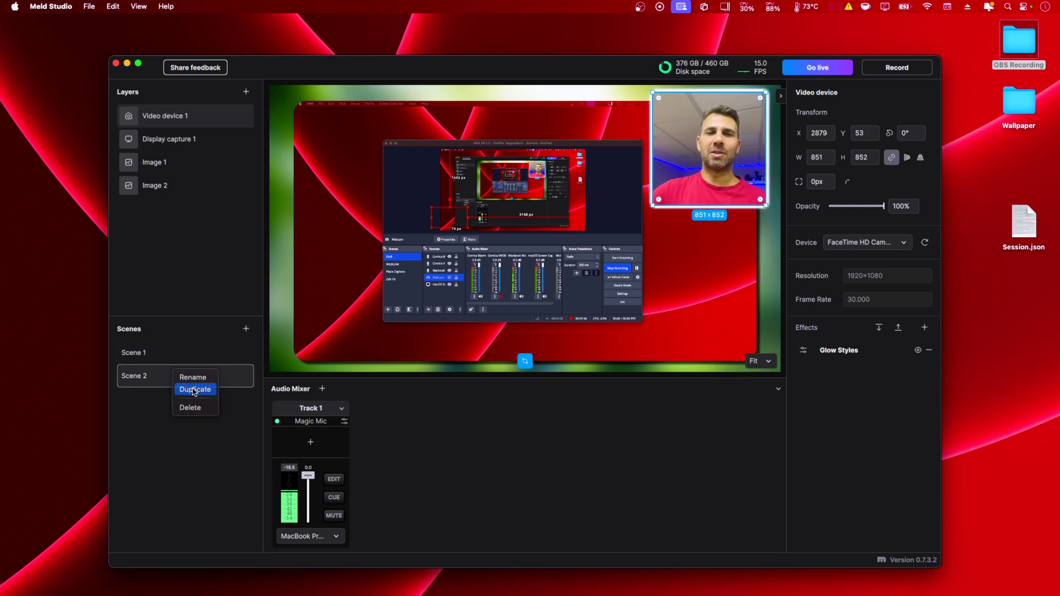
pyautogui.doubleClick(193, 392)
# Extend the left side of the camera layer's crop to about 1229 × 852 and move the layer to about X 1248, Y 327
pyautogui.click(710, 149)
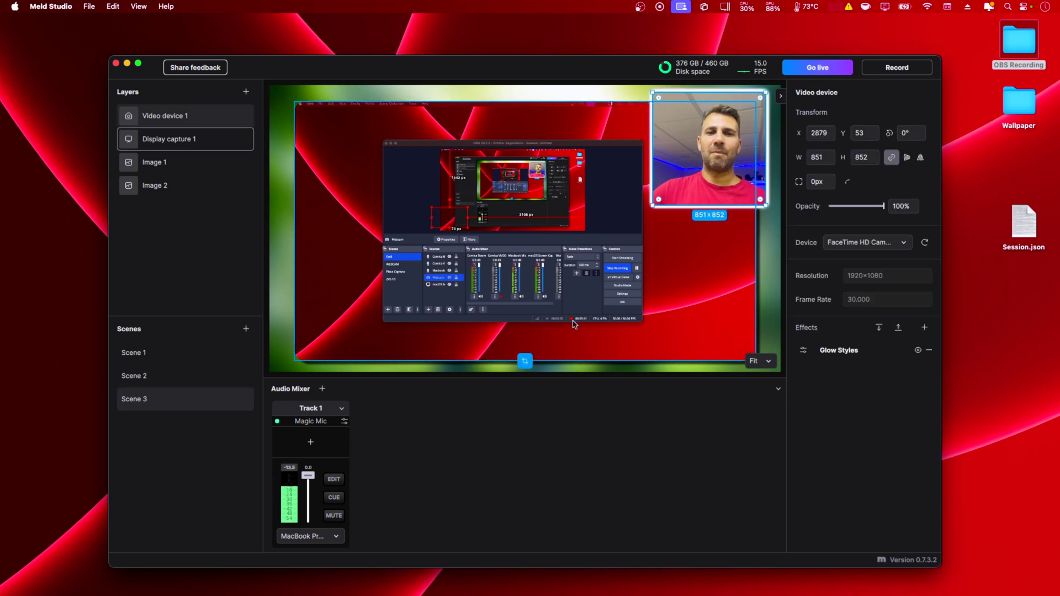
pyautogui.doubleClick(663, 166)
pyautogui.moveTo(656, 151); pyautogui.dragTo(623, 151)
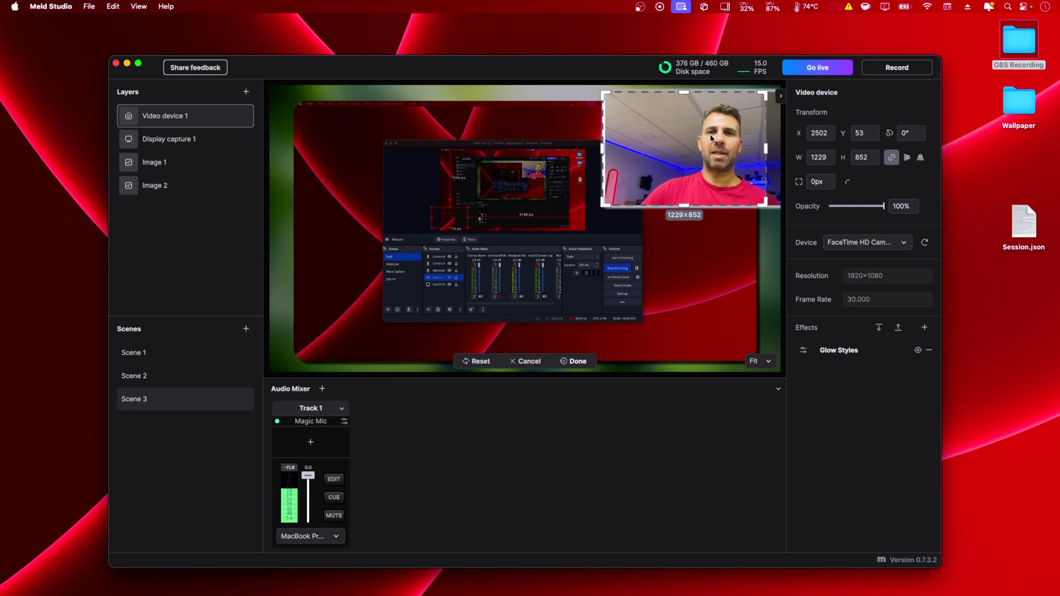
pyautogui.click(580, 361)
pyautogui.moveTo(700, 122); pyautogui.dragTo(533, 159)
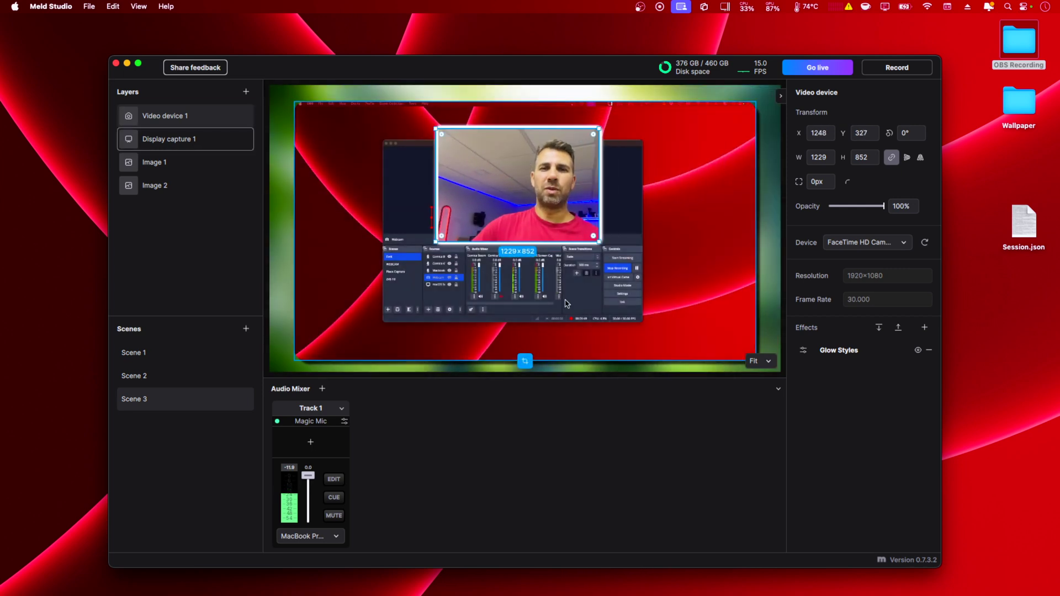
# Extend the right side of the camera layer's crop to about 1551 × 852
pyautogui.doubleClick(575, 191)
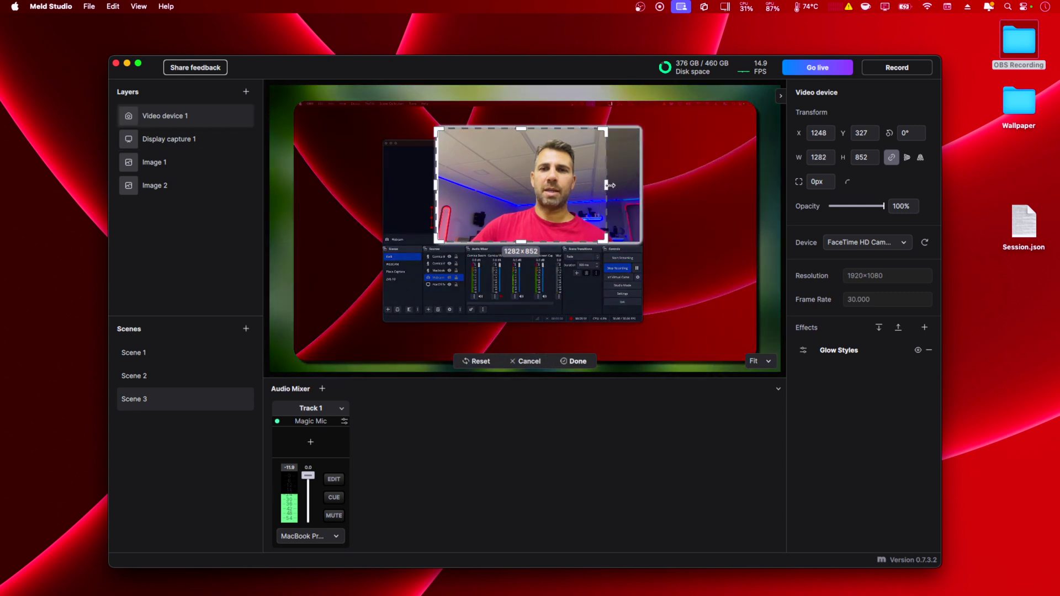
pyautogui.moveTo(610, 186); pyautogui.dragTo(635, 186)
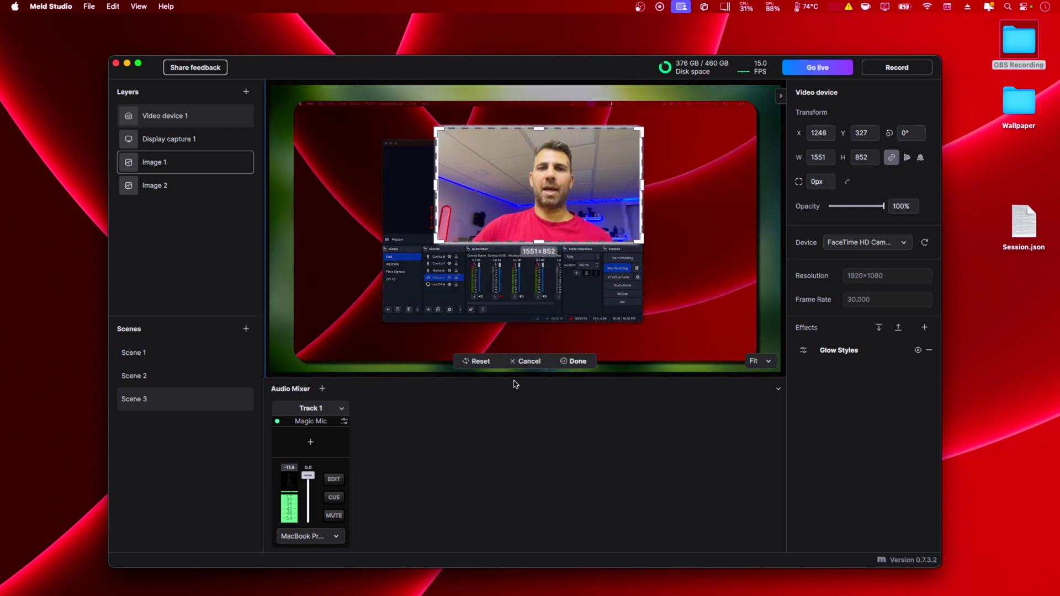
pyautogui.click(574, 361)
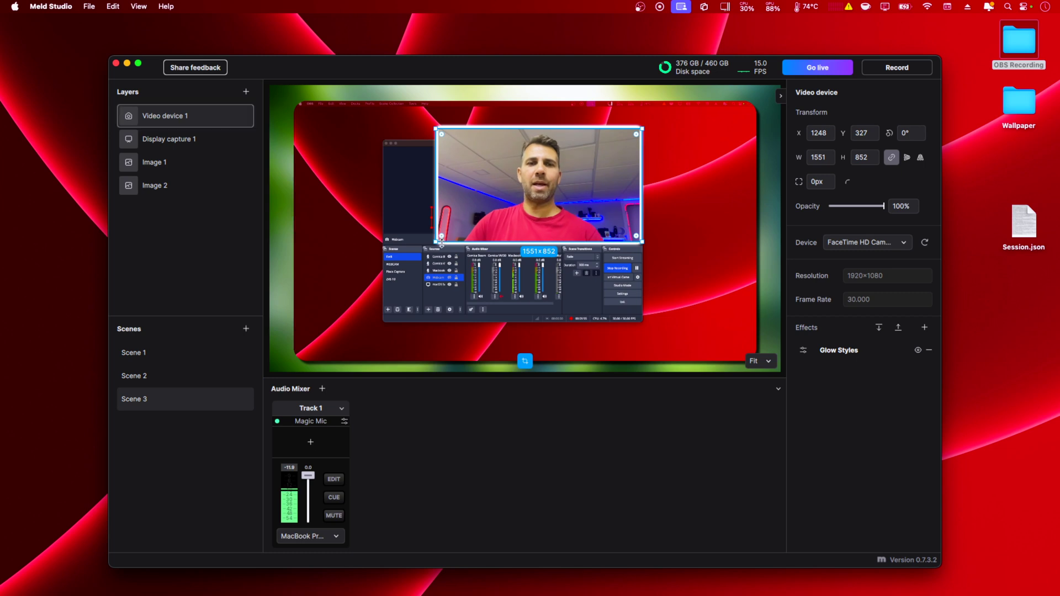
# Enlarge the camera layer to about 2279 × 1251 and fit it to the canvas
pyautogui.moveTo(436, 241); pyautogui.dragTo(339, 295)
pyautogui.rightClick(475, 184)
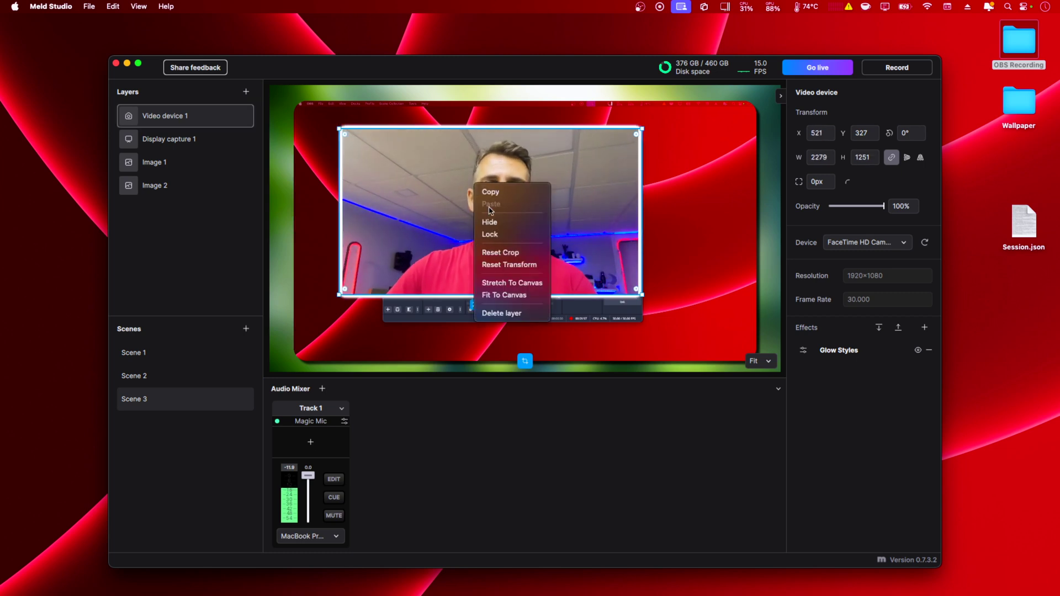
pyautogui.click(510, 297)
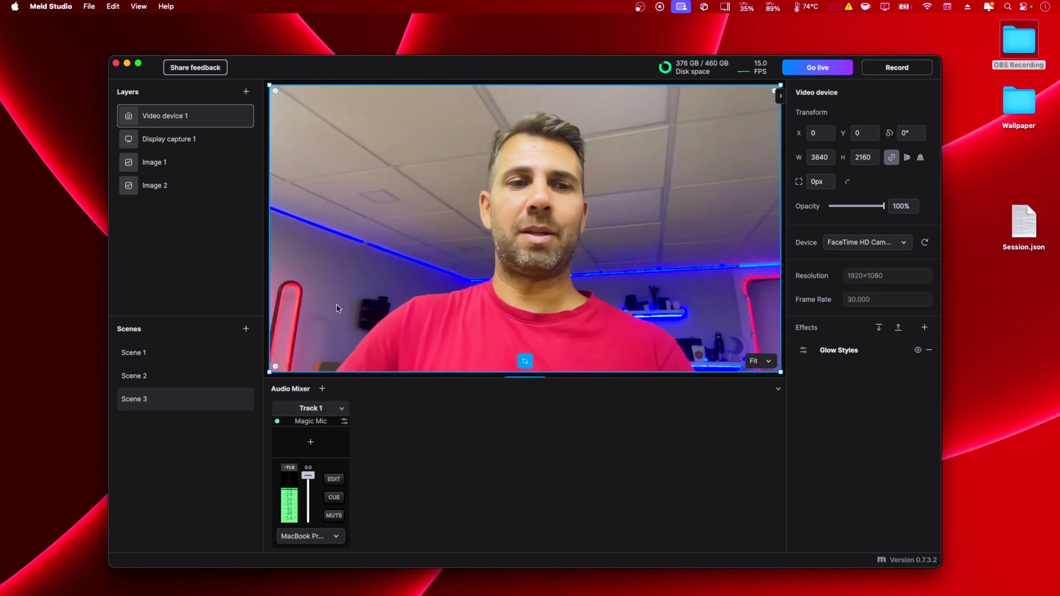
# Switch back and forth between Scene 1, Scene 2 and Scene 3 to preview their transitions
pyautogui.click(149, 375)
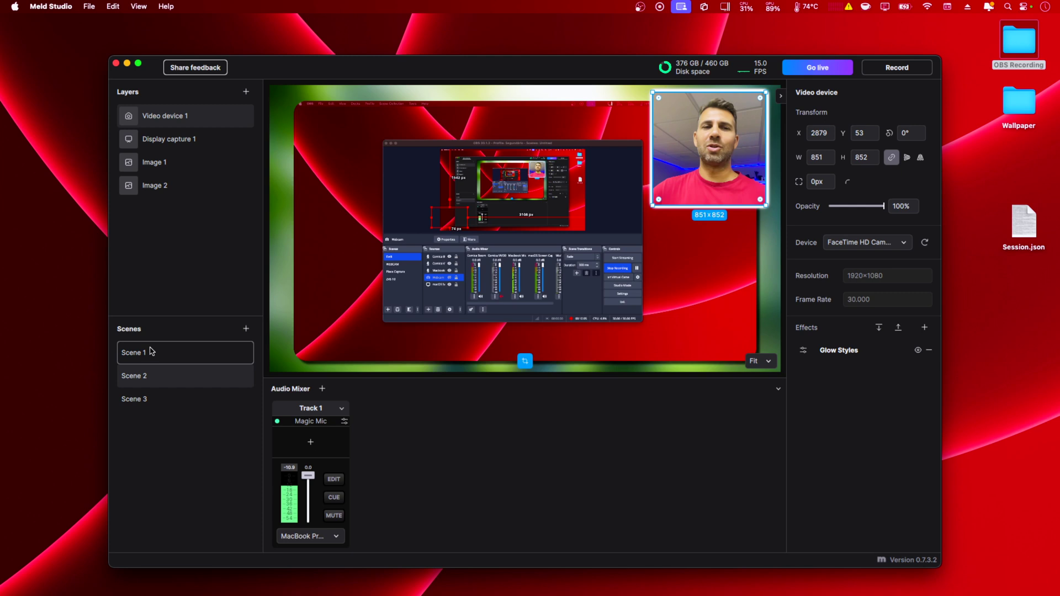
pyautogui.click(154, 354)
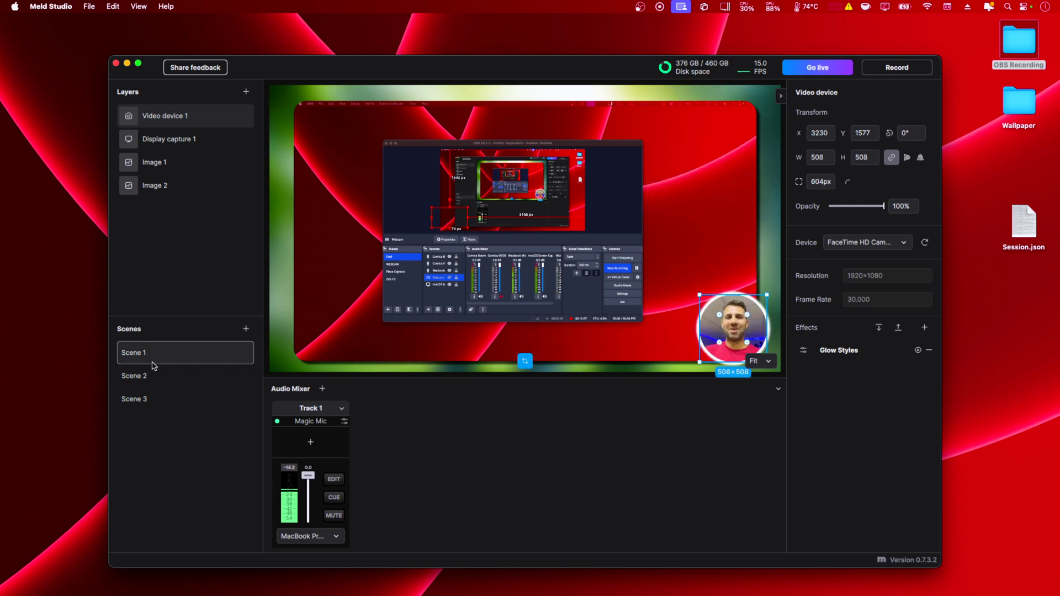
pyautogui.click(149, 375)
pyautogui.click(153, 406)
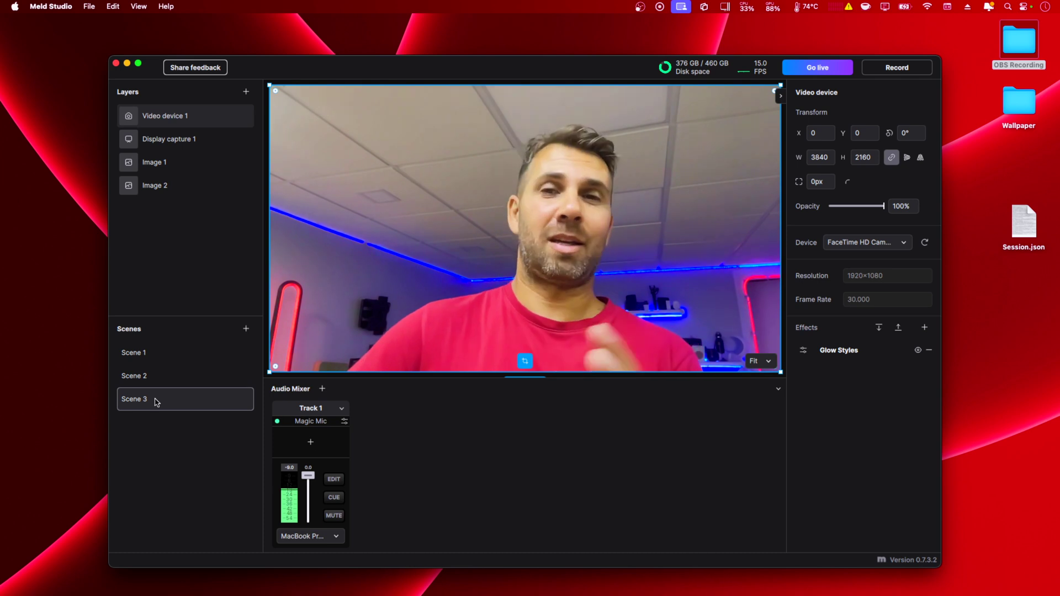
pyautogui.click(157, 378)
pyautogui.click(159, 358)
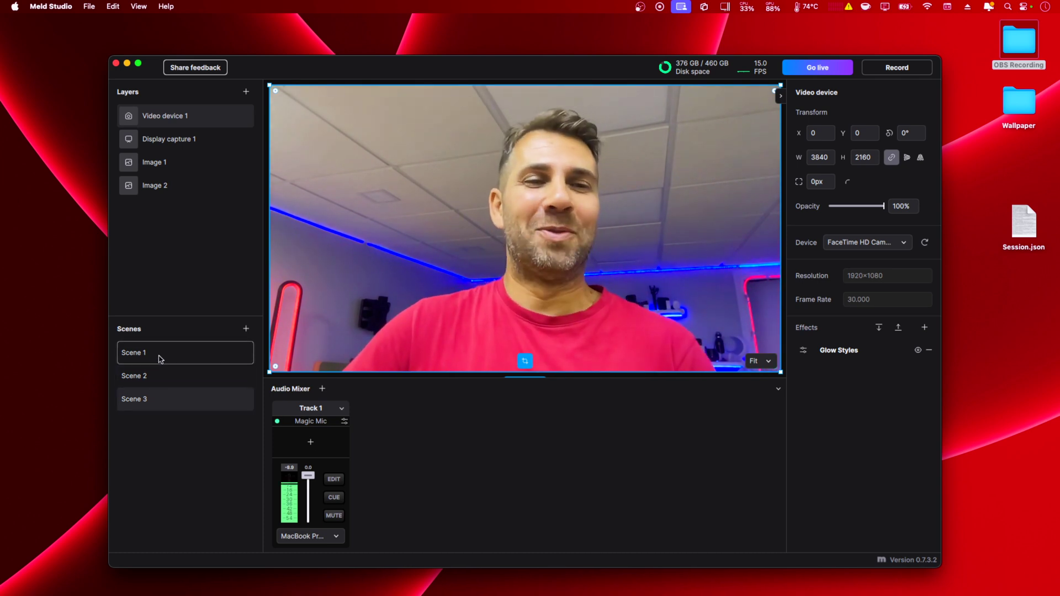
pyautogui.click(156, 375)
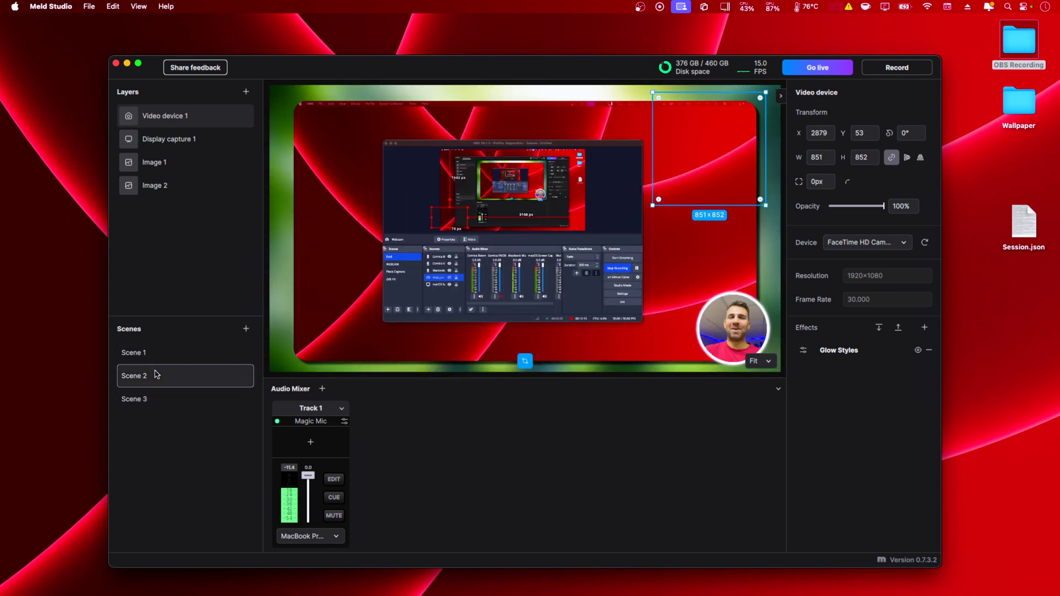
pyautogui.click(159, 358)
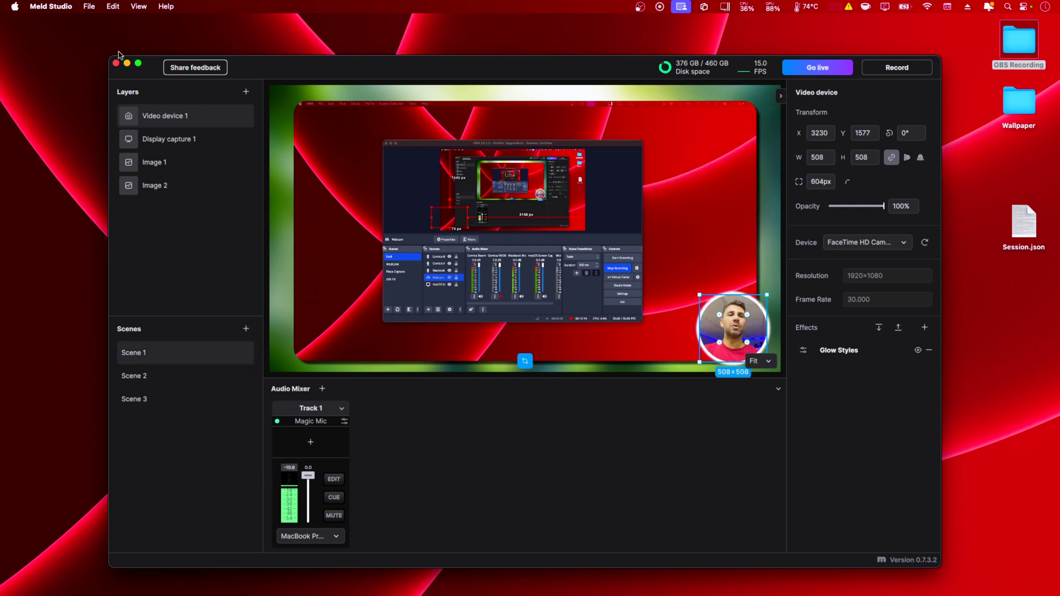
# Set the global scene transition to Morph and preview it by switching to Scene 3 and back to Scene 1
pyautogui.click(63, 7)
pyautogui.click(52, 41)
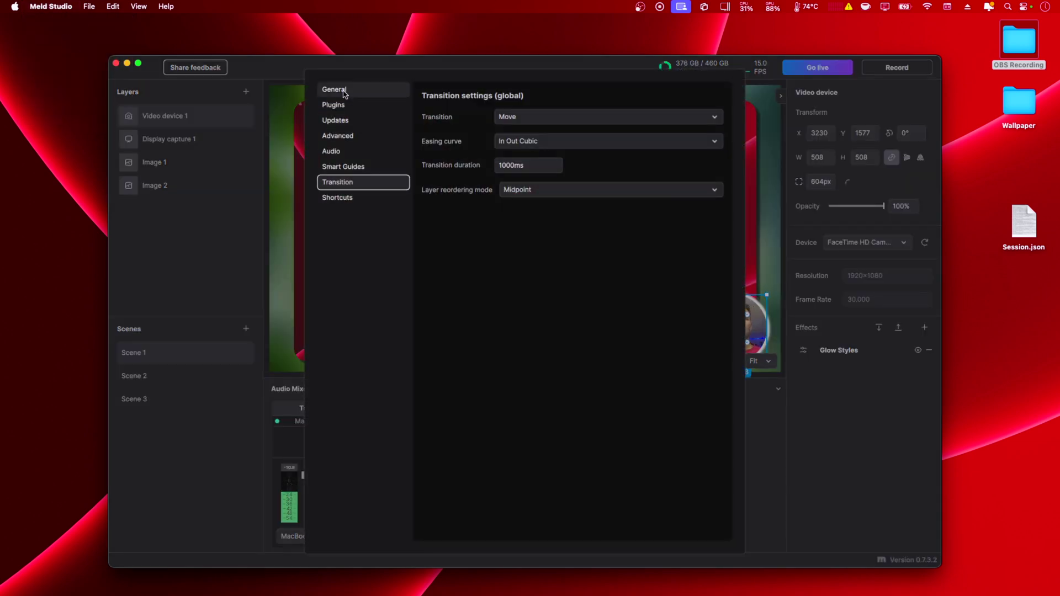
pyautogui.click(544, 118)
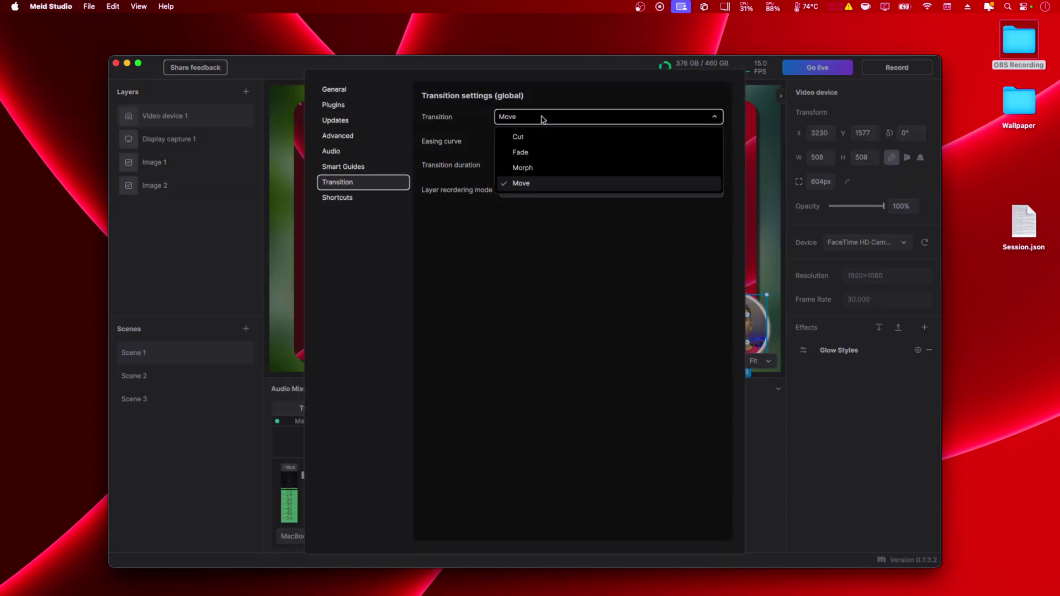
pyautogui.click(529, 169)
pyautogui.click(788, 175)
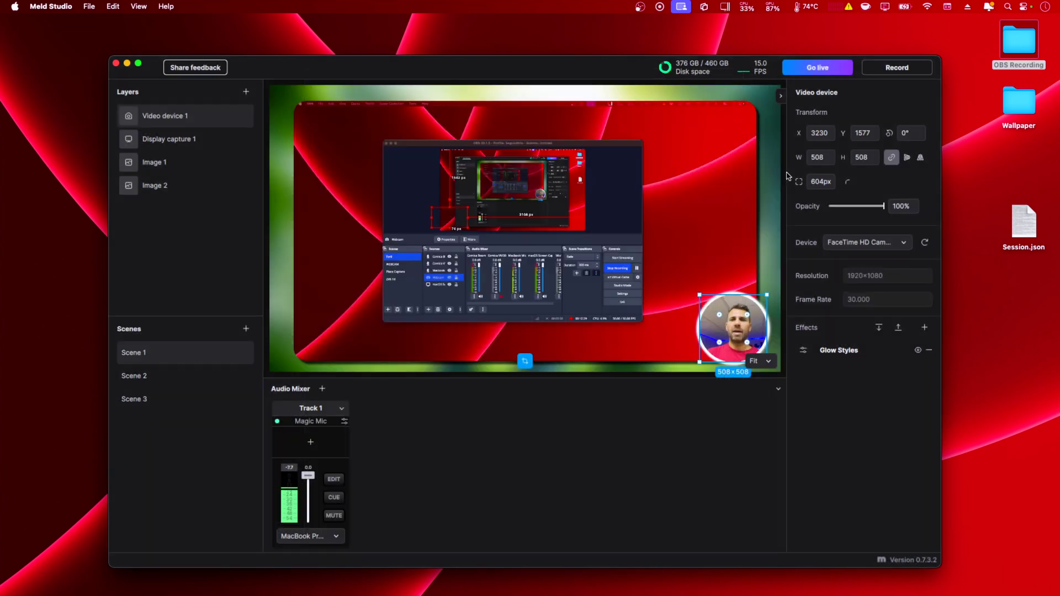
pyautogui.click(169, 400)
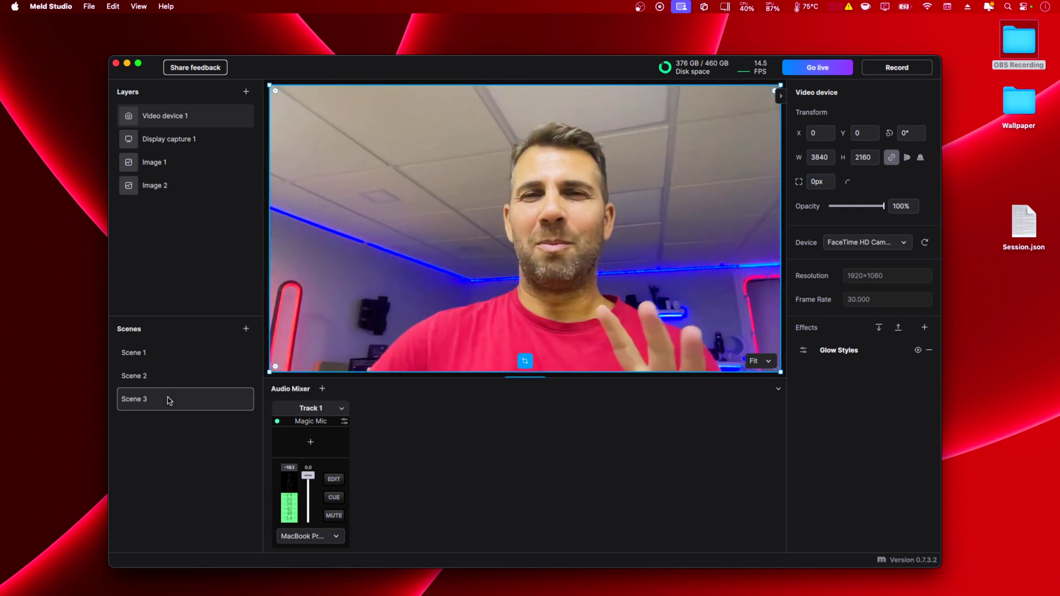
pyautogui.click(170, 359)
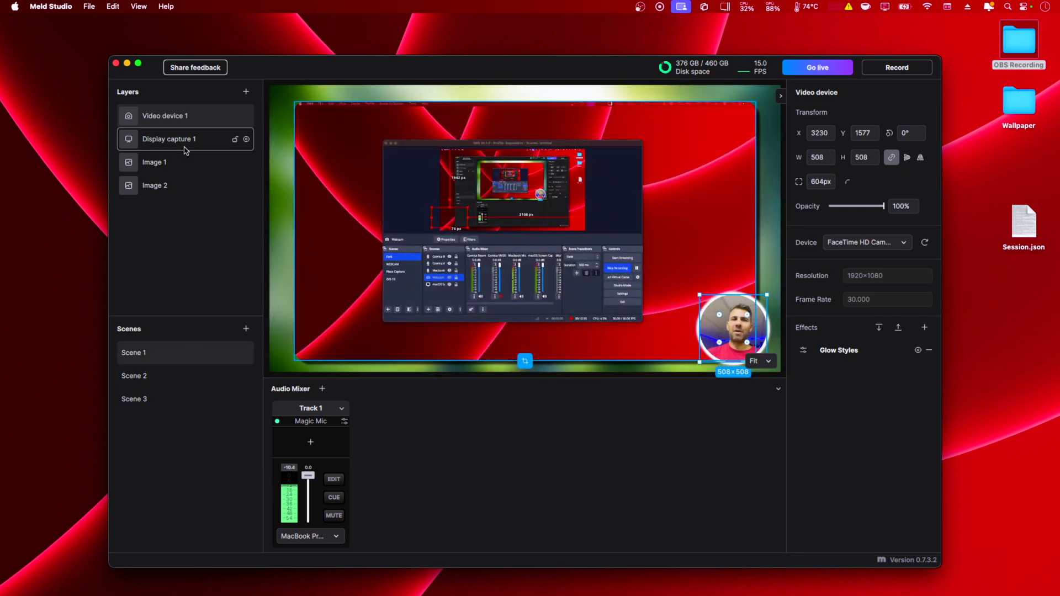
# Set the global scene transition back to Move in the preferences
pyautogui.click(61, 7)
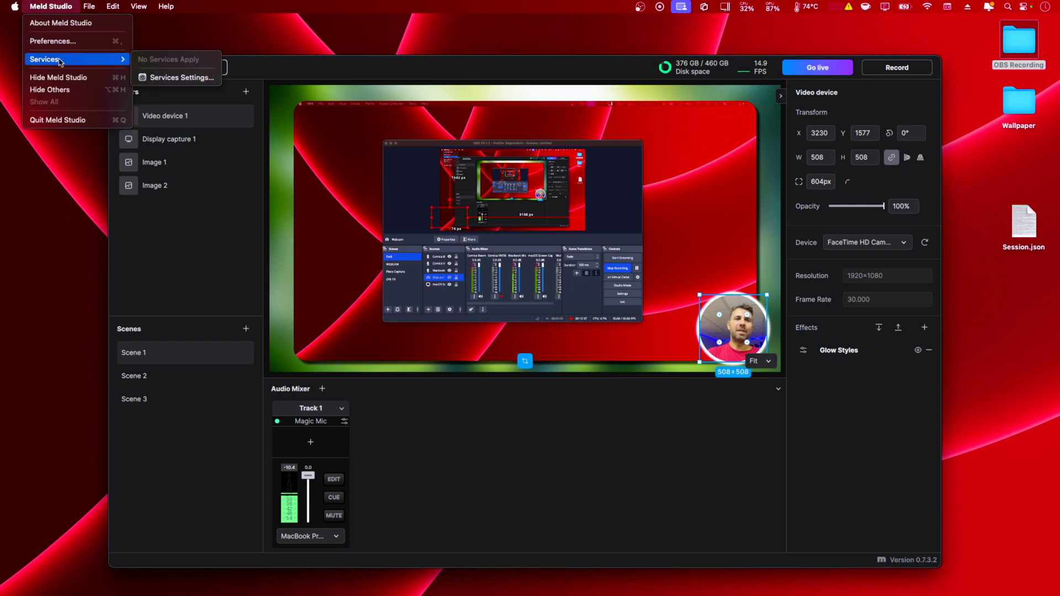
pyautogui.click(64, 40)
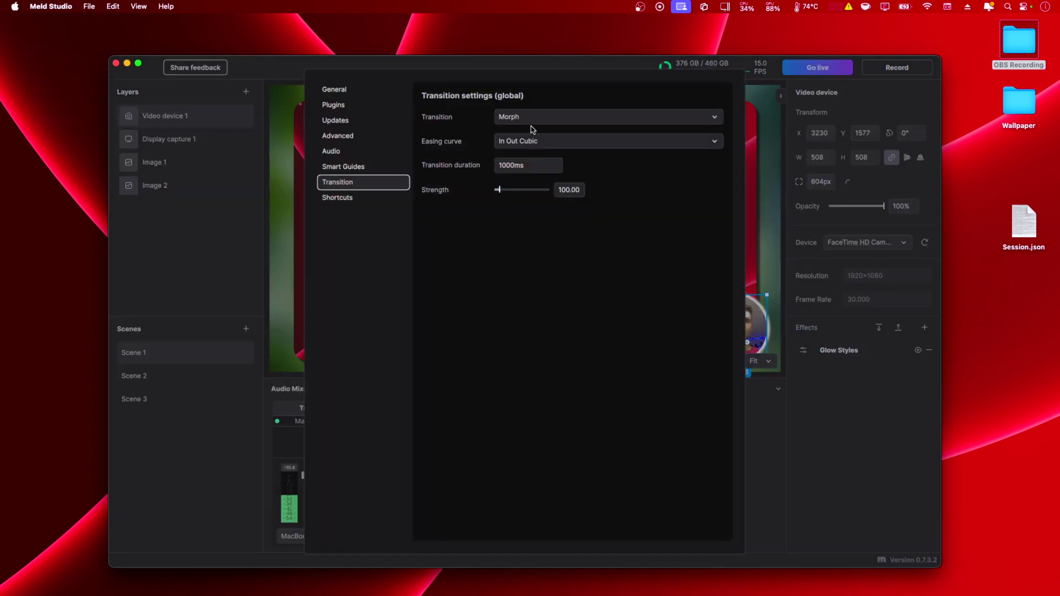
pyautogui.click(531, 122)
pyautogui.click(522, 187)
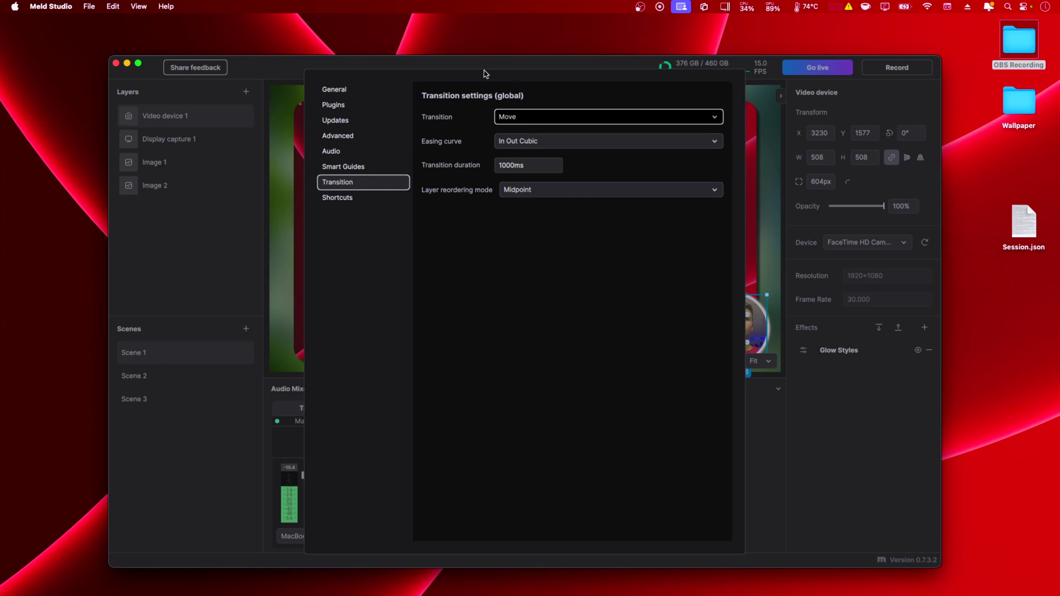
pyautogui.click(292, 77)
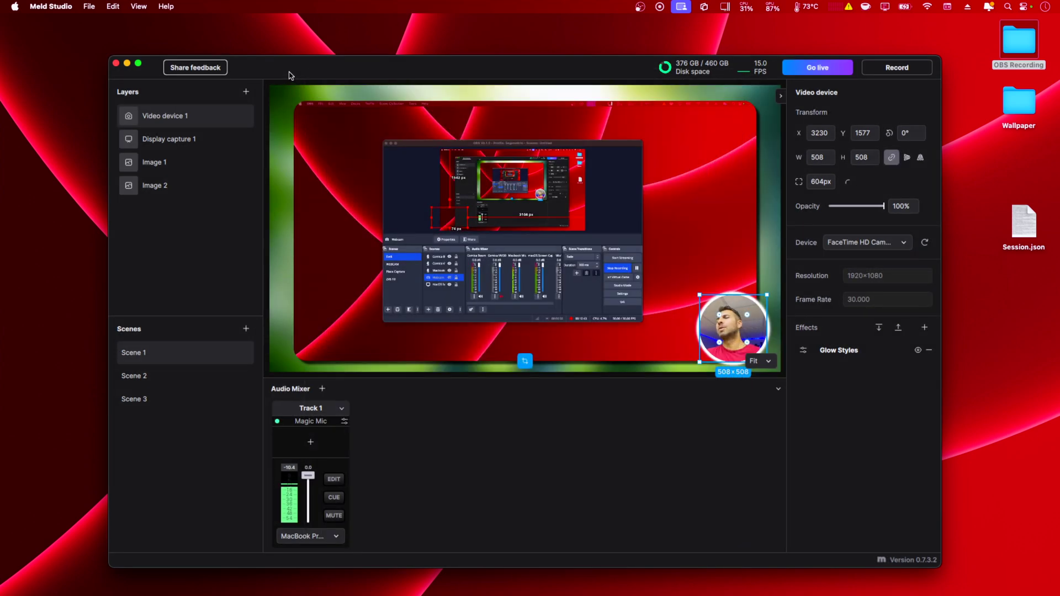
# Hide the Image 1 background layer in Scene 2 so that Image 2 serves as its background
pyautogui.click(159, 375)
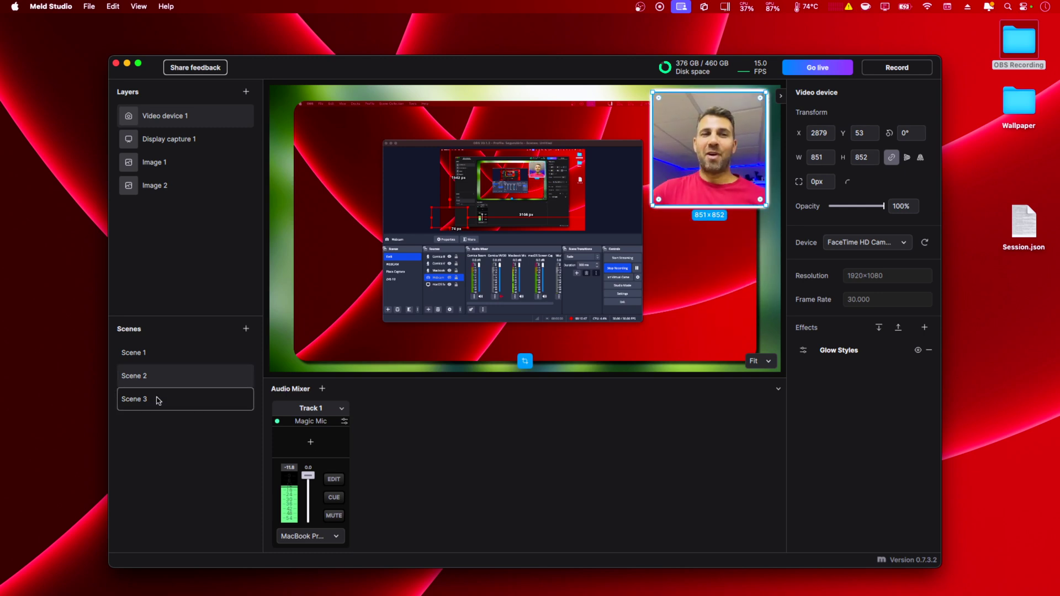
pyautogui.click(247, 167)
pyautogui.click(246, 164)
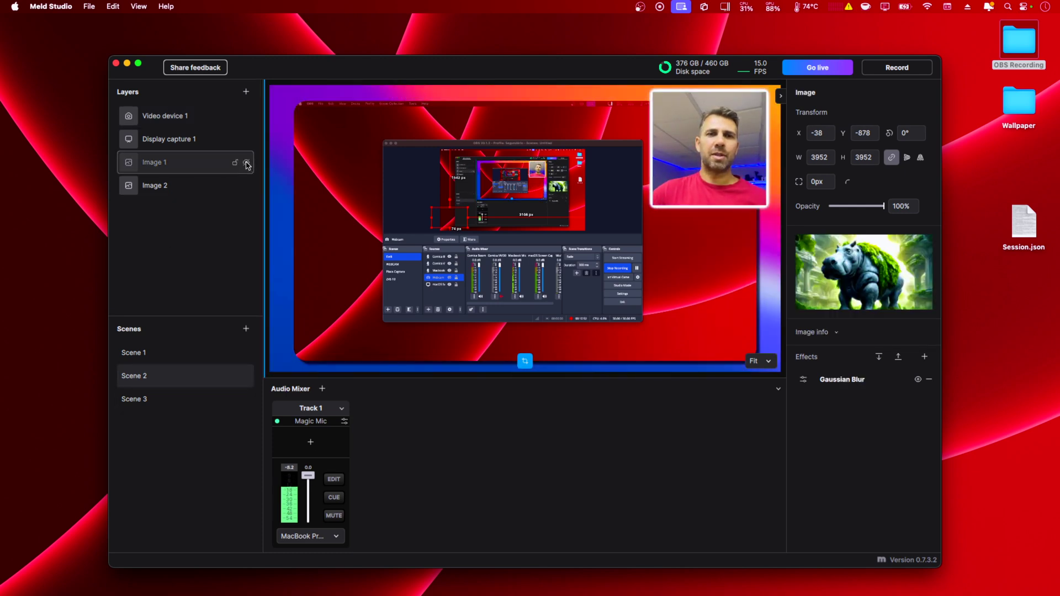
# Switch repeatedly between Scene 1, Scene 2 and Scene 3 to preview the Move transition with Scene 2's different background
pyautogui.click(158, 359)
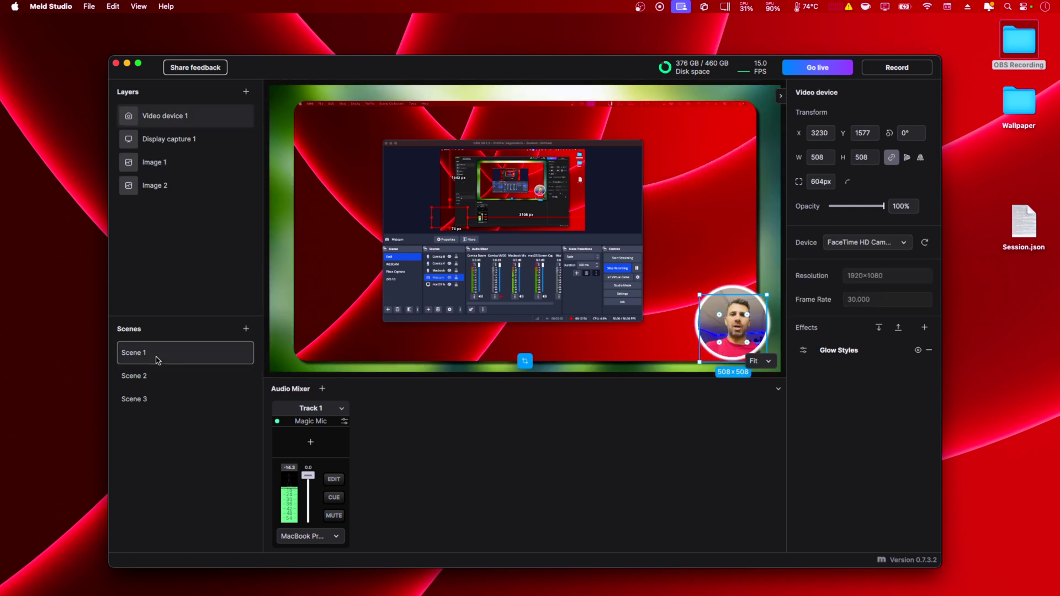
pyautogui.click(146, 399)
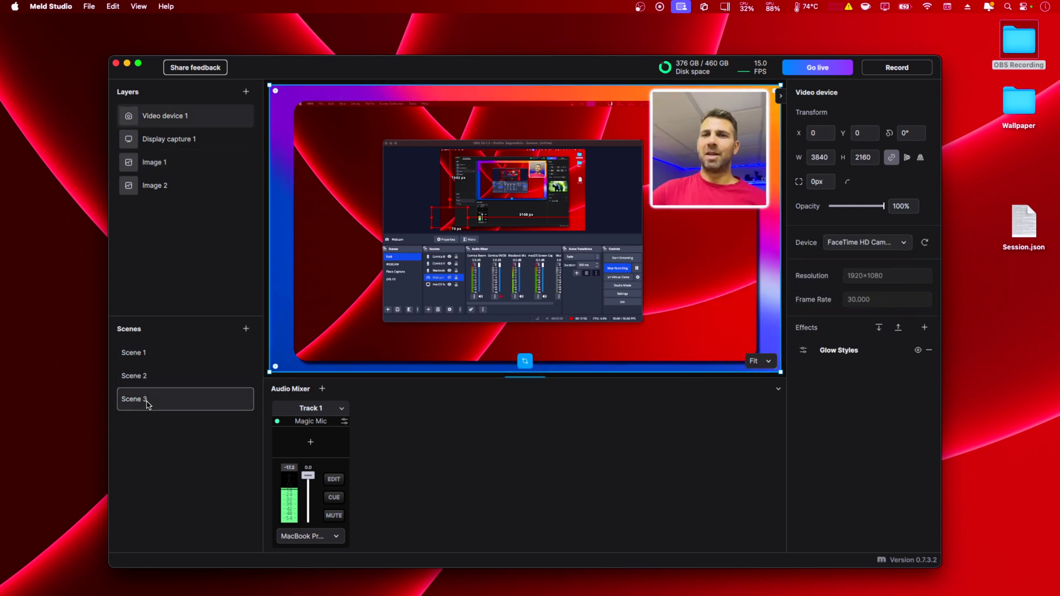
pyautogui.click(148, 374)
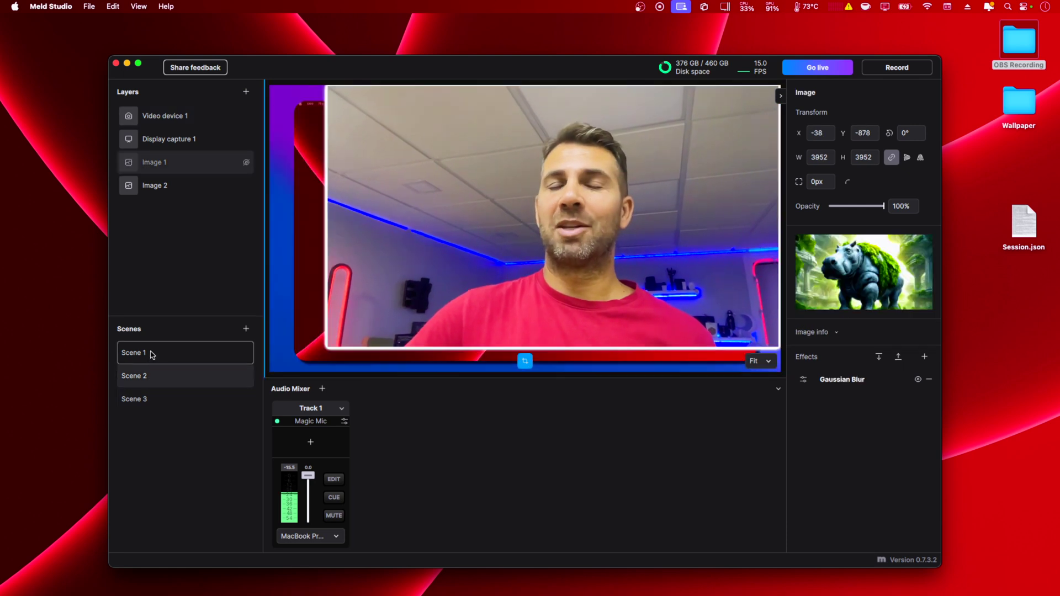
pyautogui.click(151, 351)
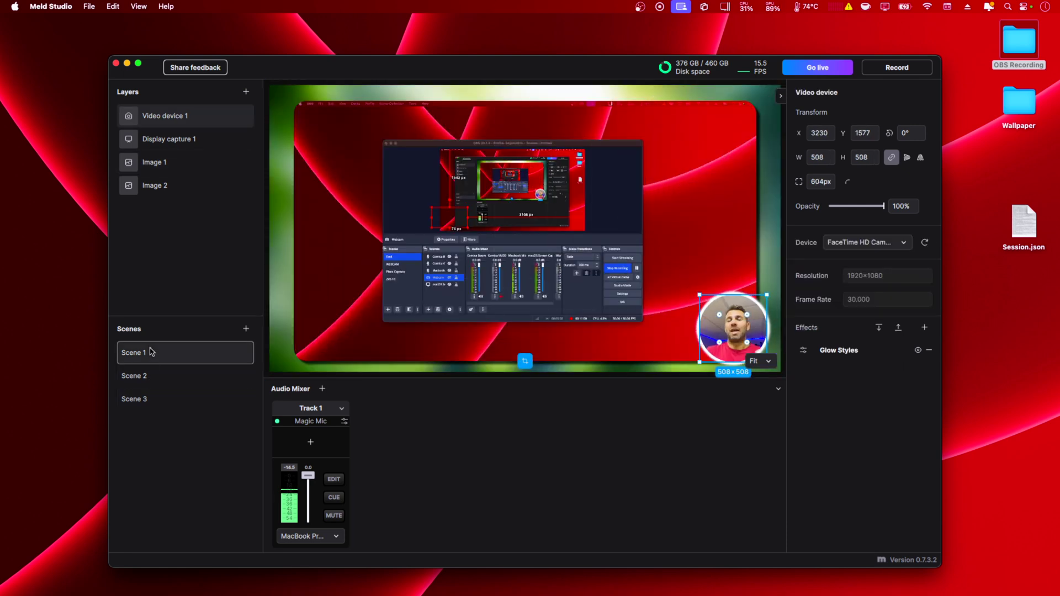
pyautogui.click(148, 379)
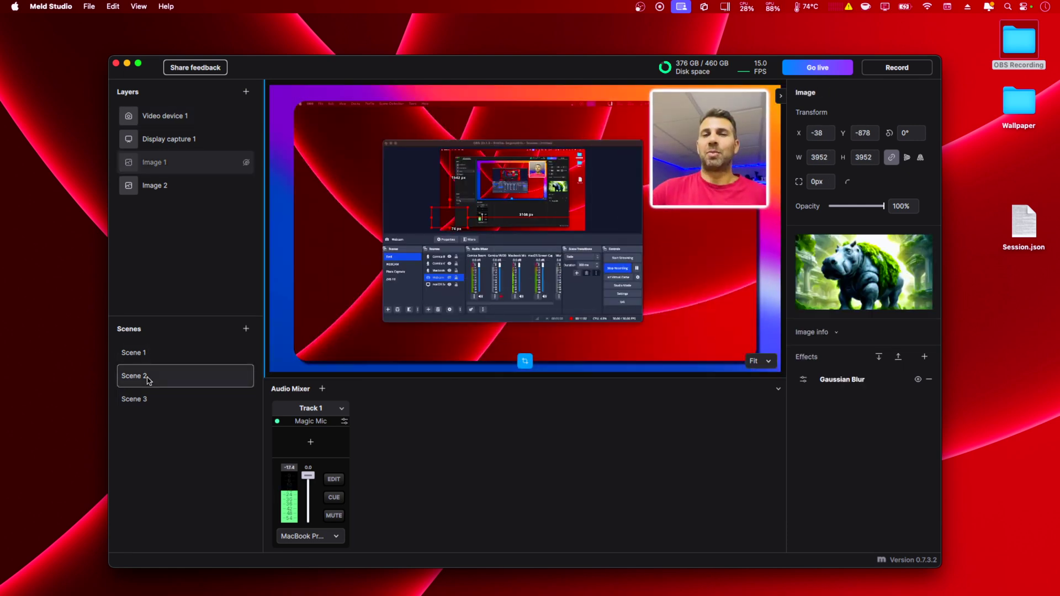
pyautogui.click(153, 358)
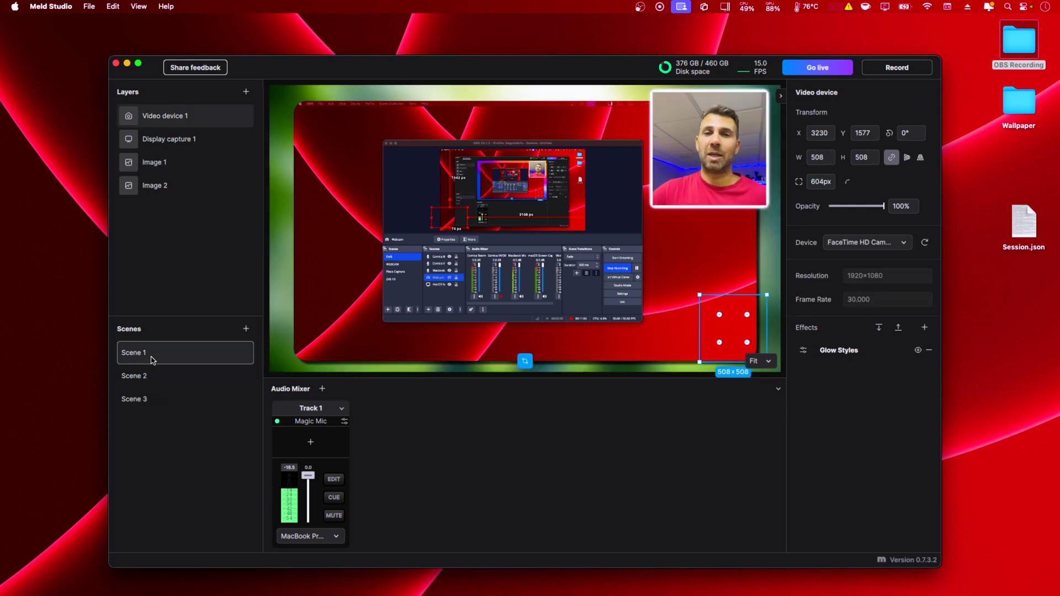
pyautogui.click(156, 381)
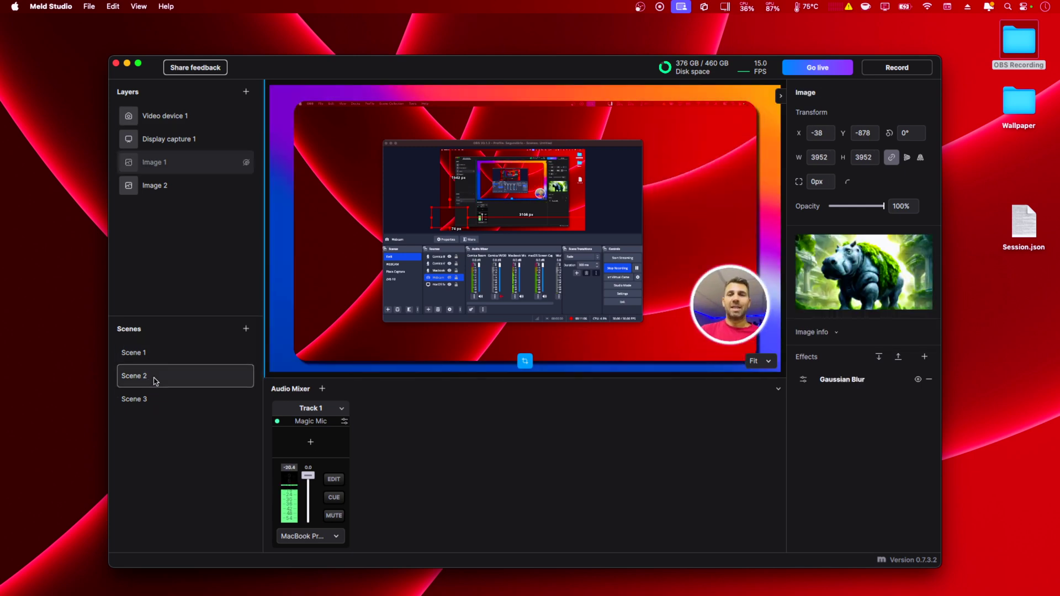
pyautogui.click(157, 359)
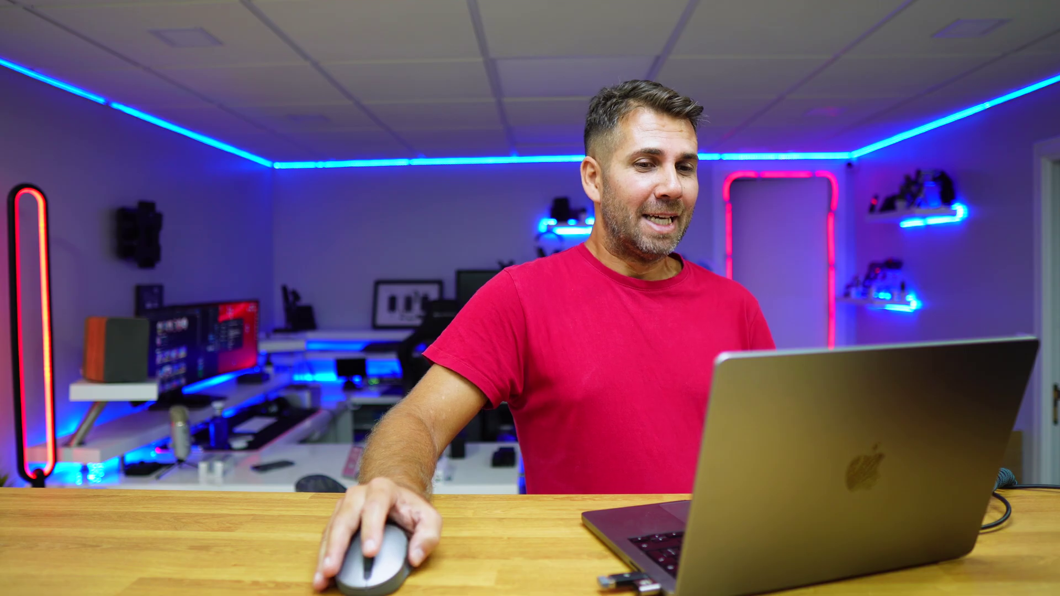